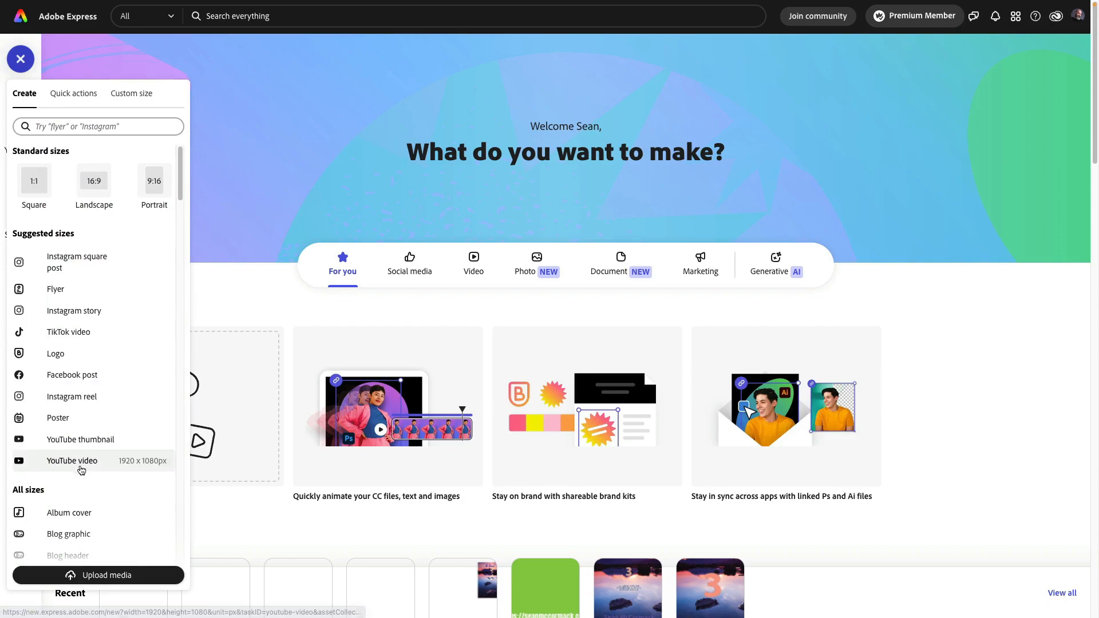
# Step: Create a blank YouTube video project and set its page background to a dark green swatch
pyautogui.click(81, 461)
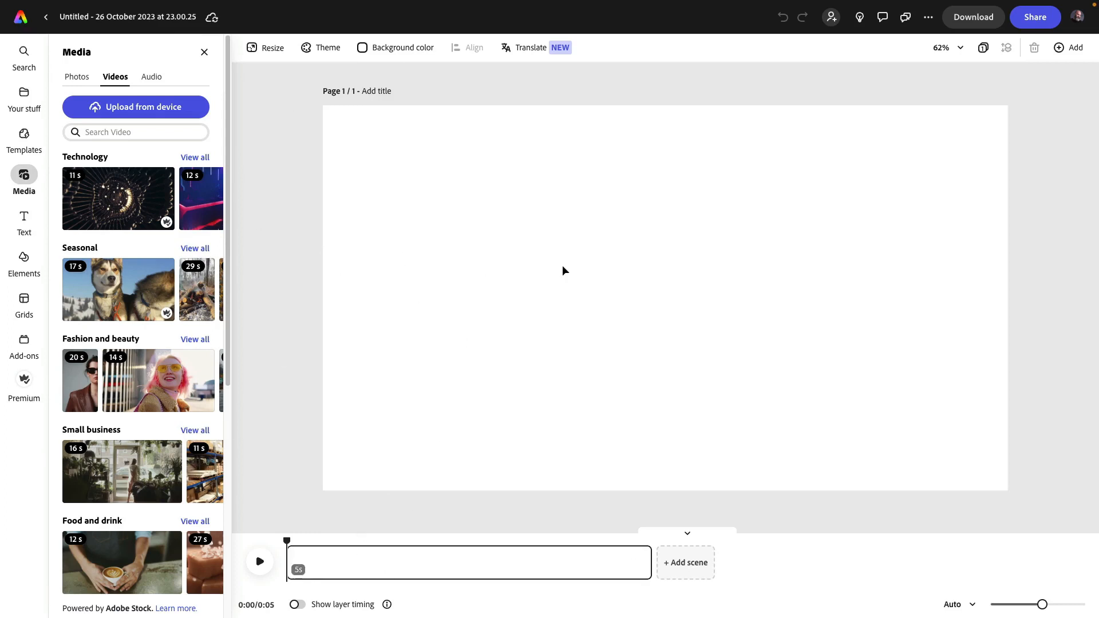
pyautogui.click(372, 47)
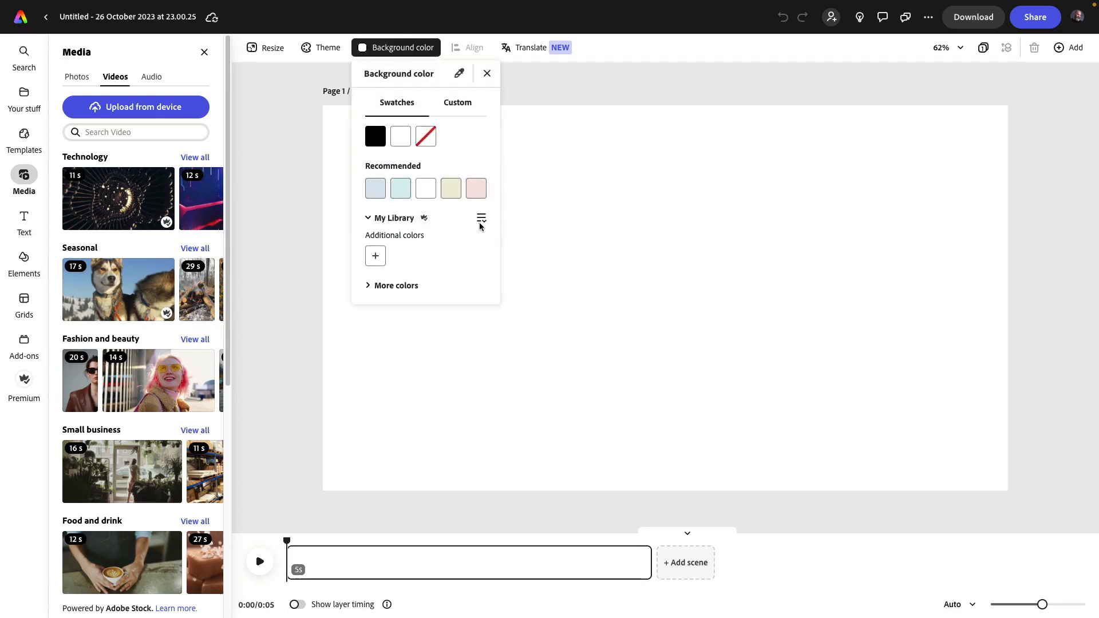
pyautogui.click(394, 286)
pyautogui.moveTo(504, 274); pyautogui.dragTo(506, 432)
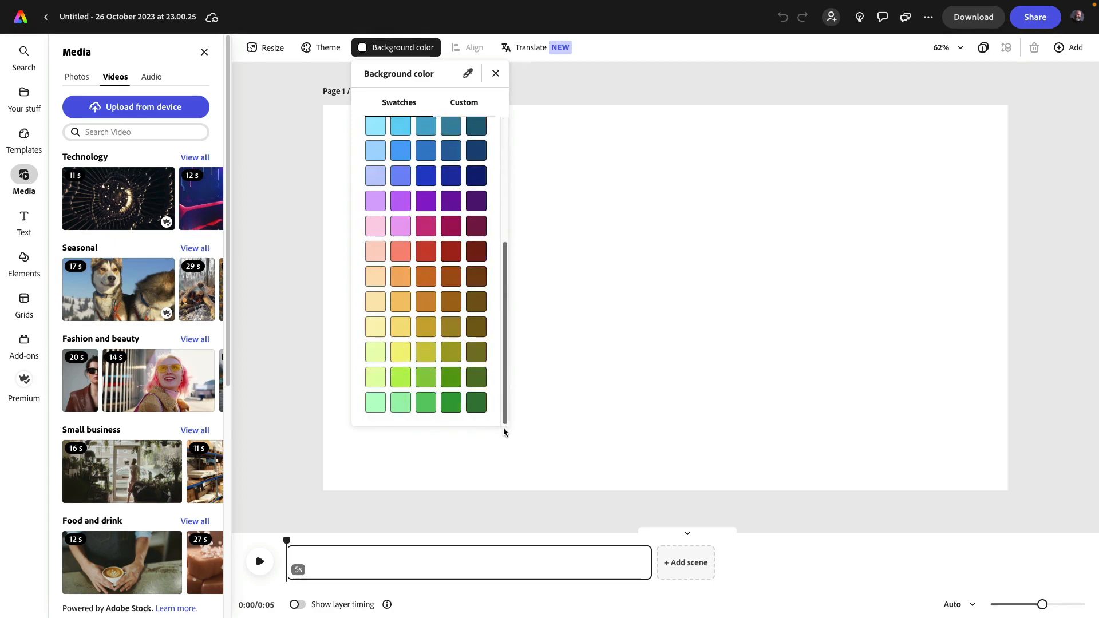
pyautogui.click(428, 405)
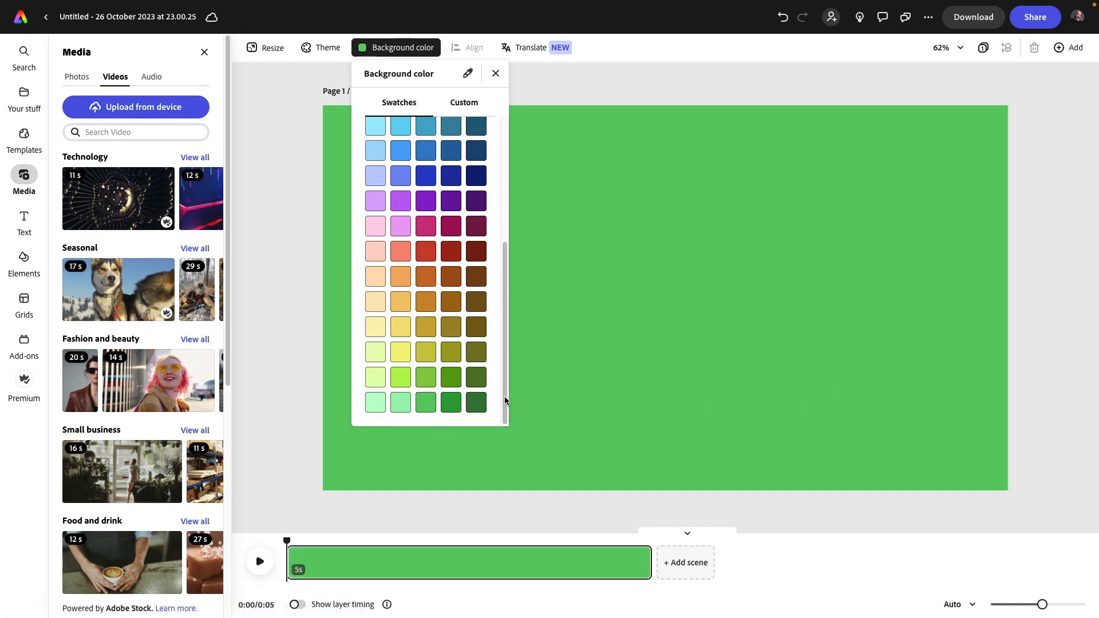
pyautogui.click(455, 406)
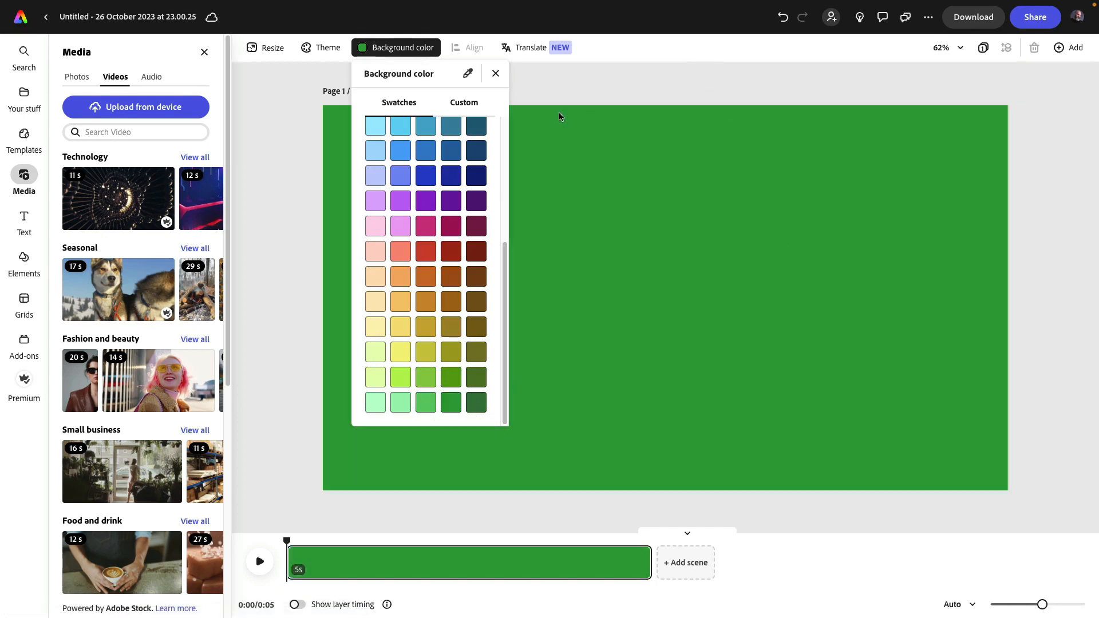
pyautogui.click(578, 93)
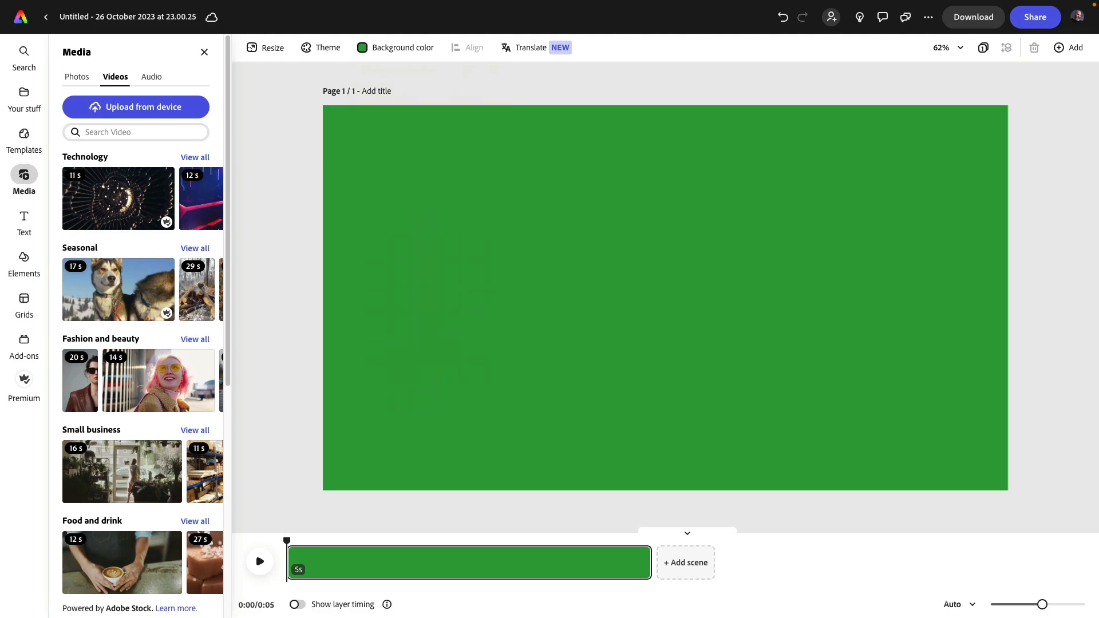
pyautogui.moveTo(783, 314); pyautogui.dragTo(380, 436)
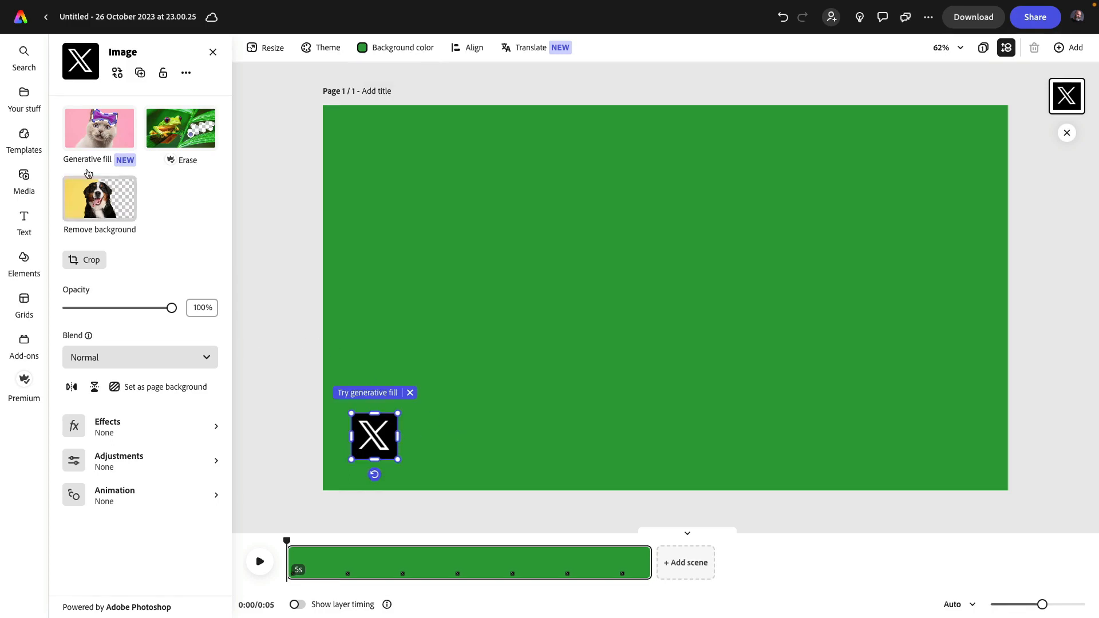
pyautogui.click(24, 221)
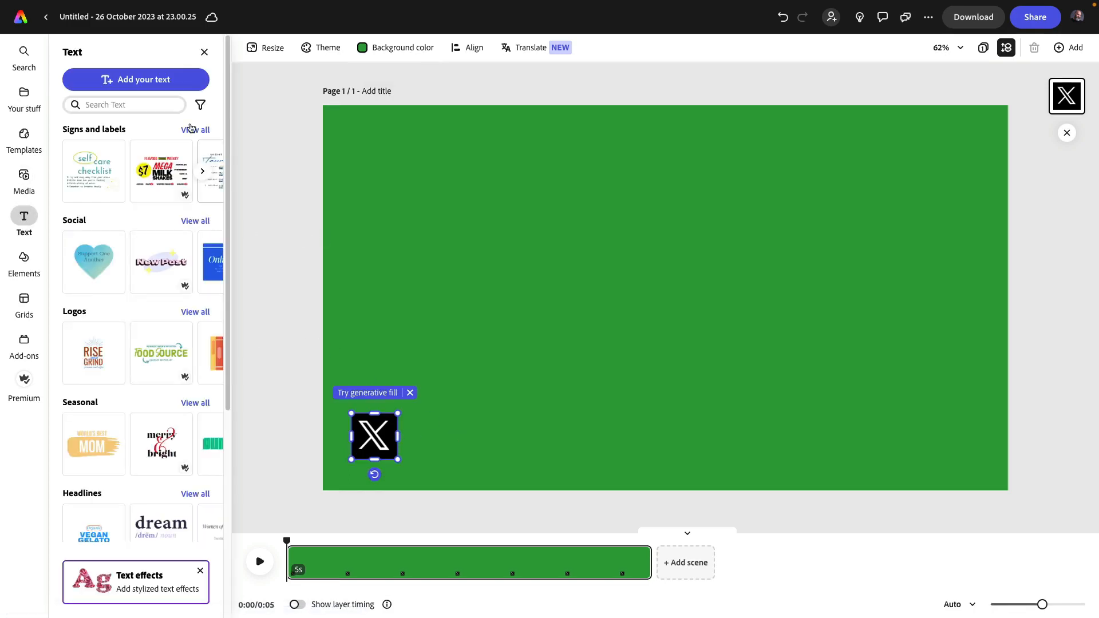
pyautogui.click(159, 87)
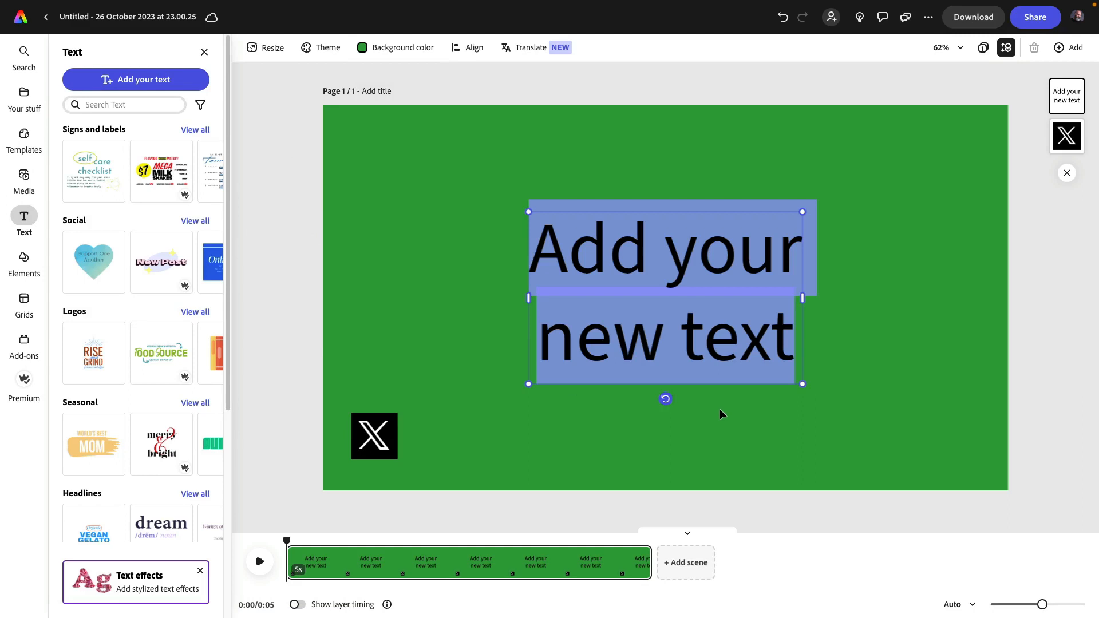
pyautogui.write('@lightroo')
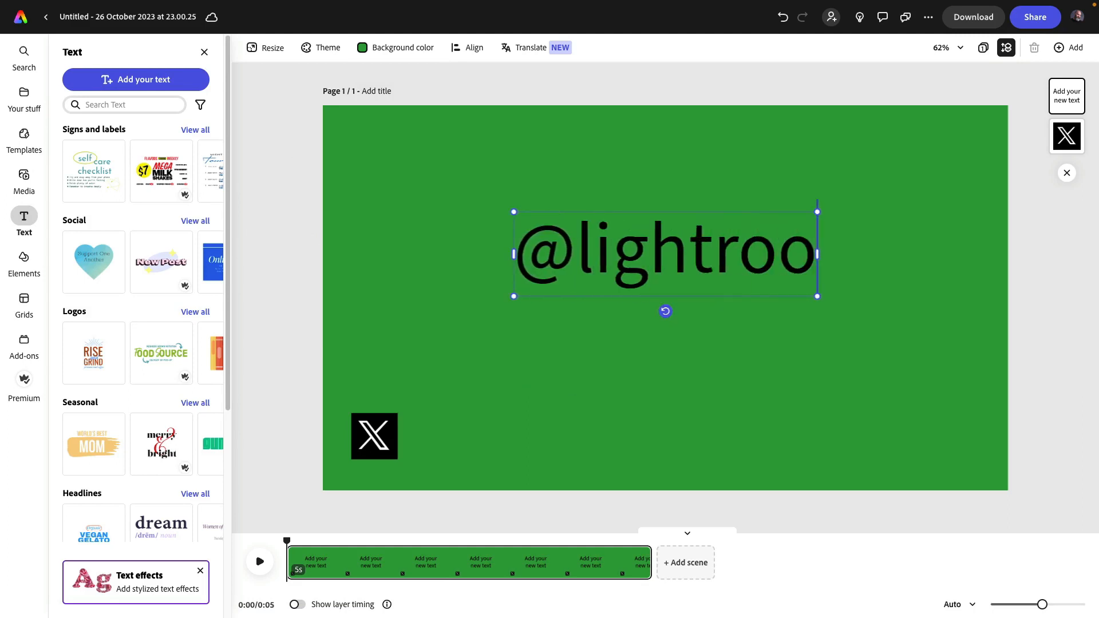
pyautogui.write('mblog')
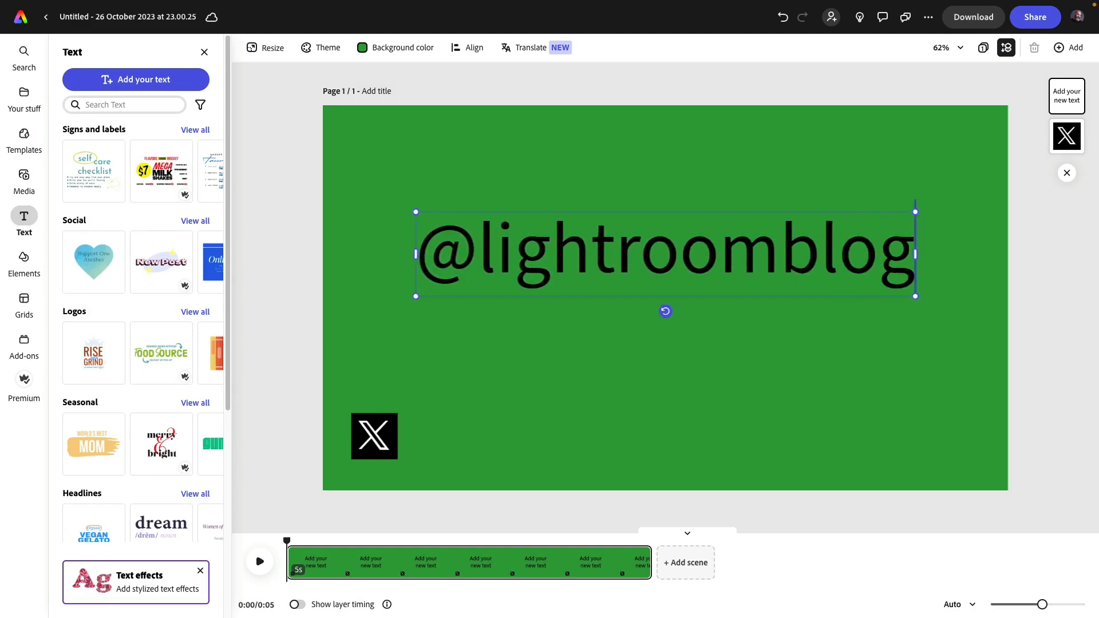
pyautogui.hotkey('ctrl', 'a')
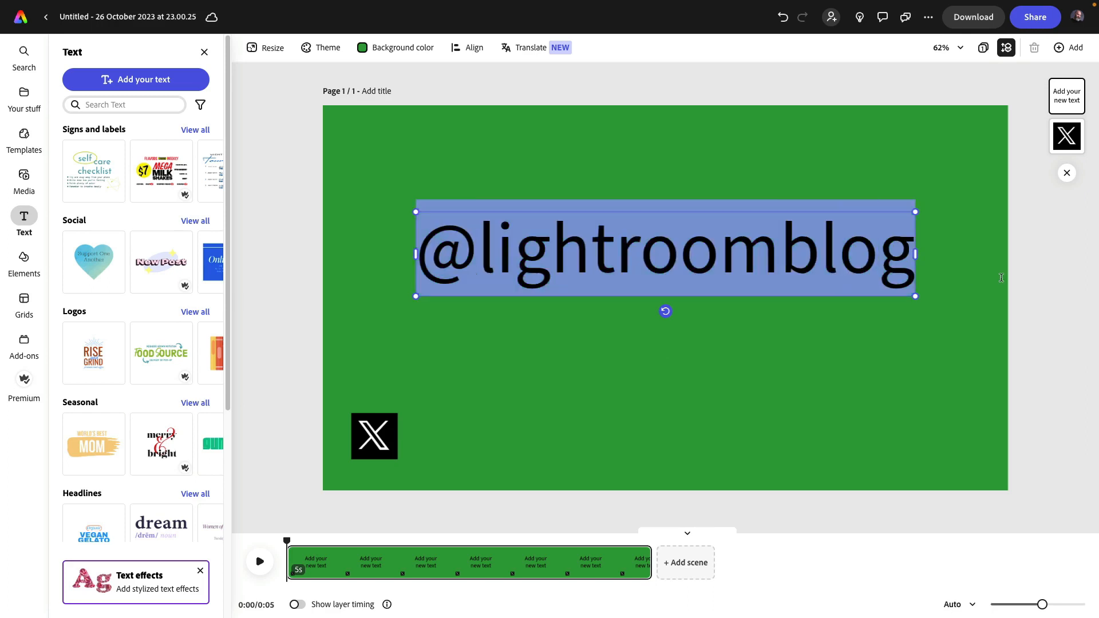
pyautogui.doubleClick(595, 263)
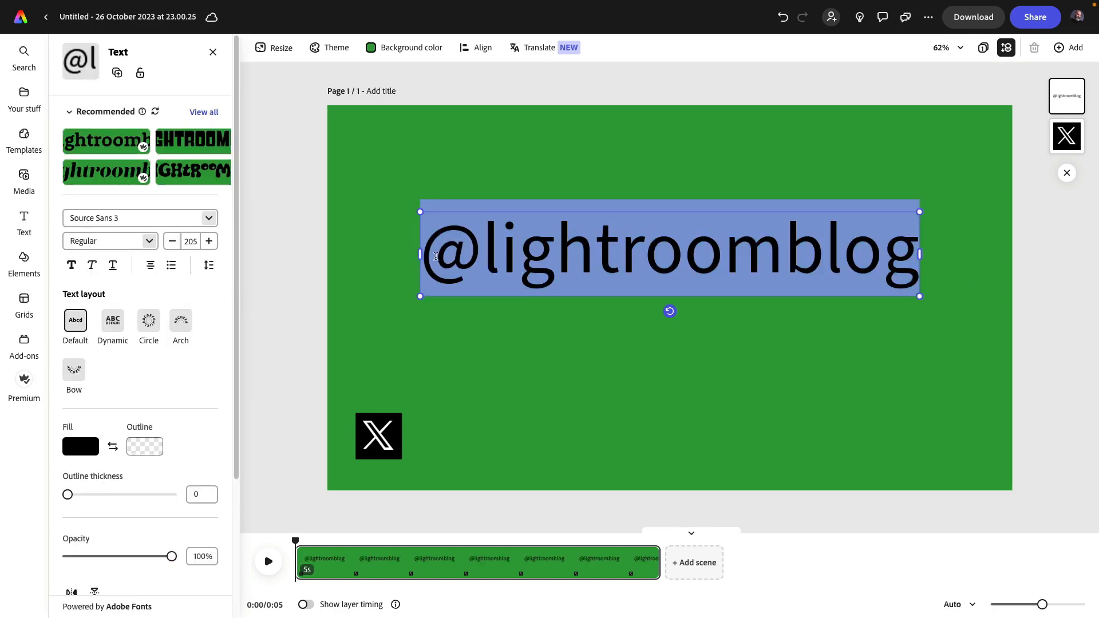
pyautogui.click(83, 453)
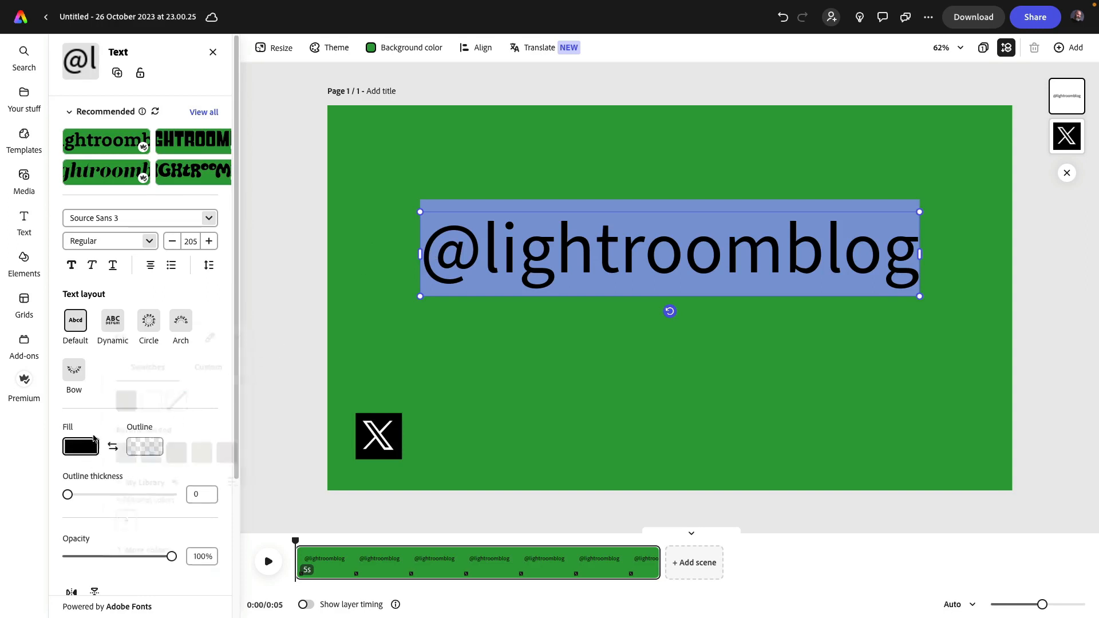
pyautogui.click(158, 403)
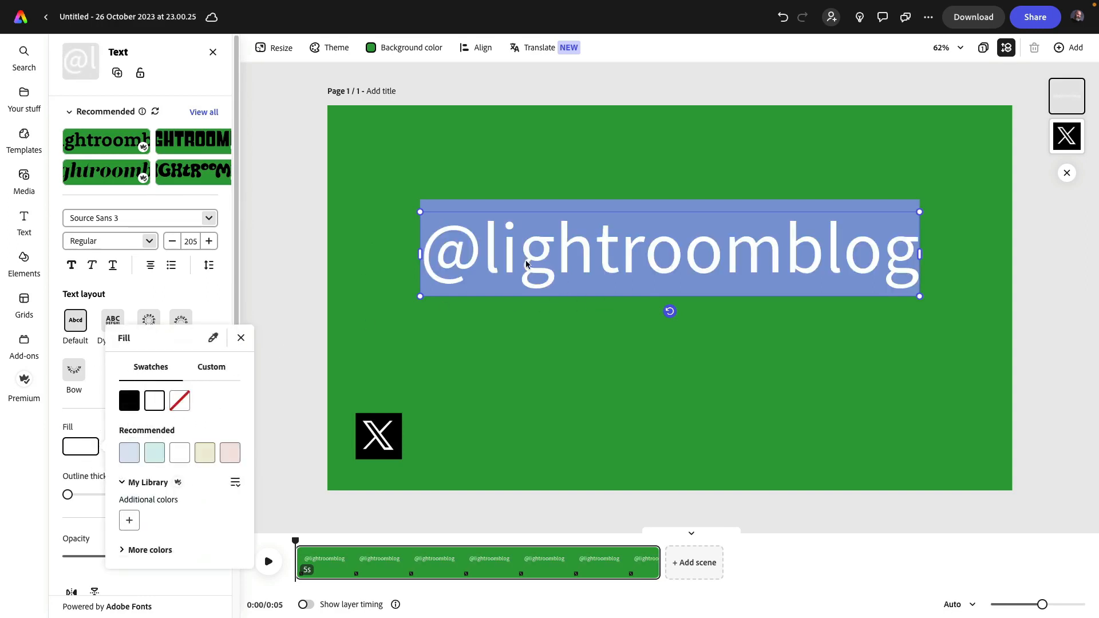
pyautogui.click(211, 221)
pyautogui.click(209, 218)
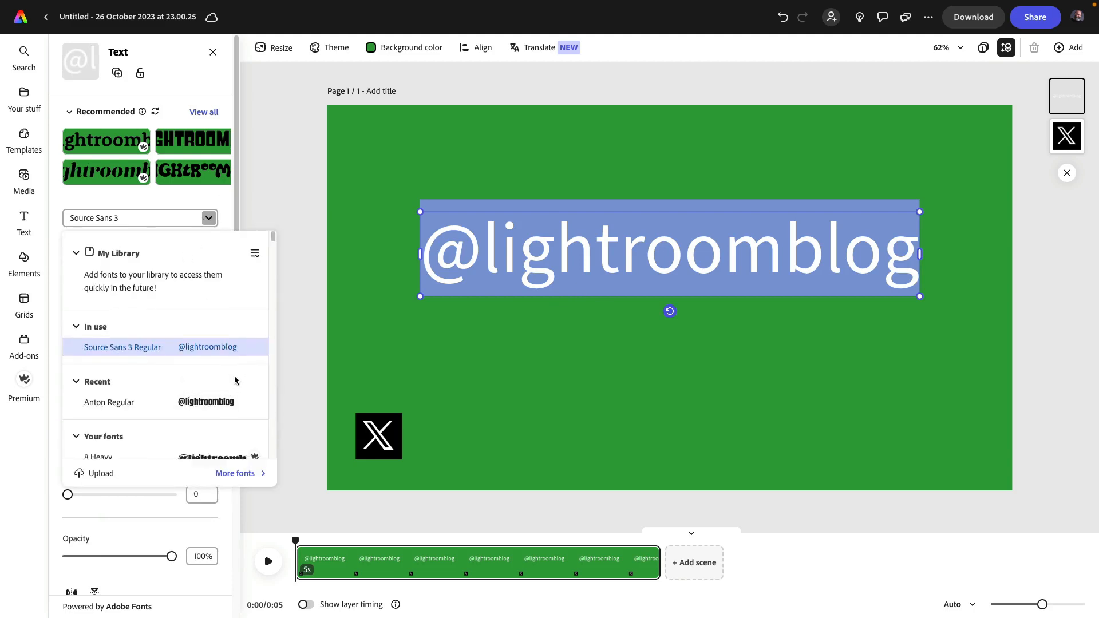
pyautogui.scroll(-3, 233, 366)
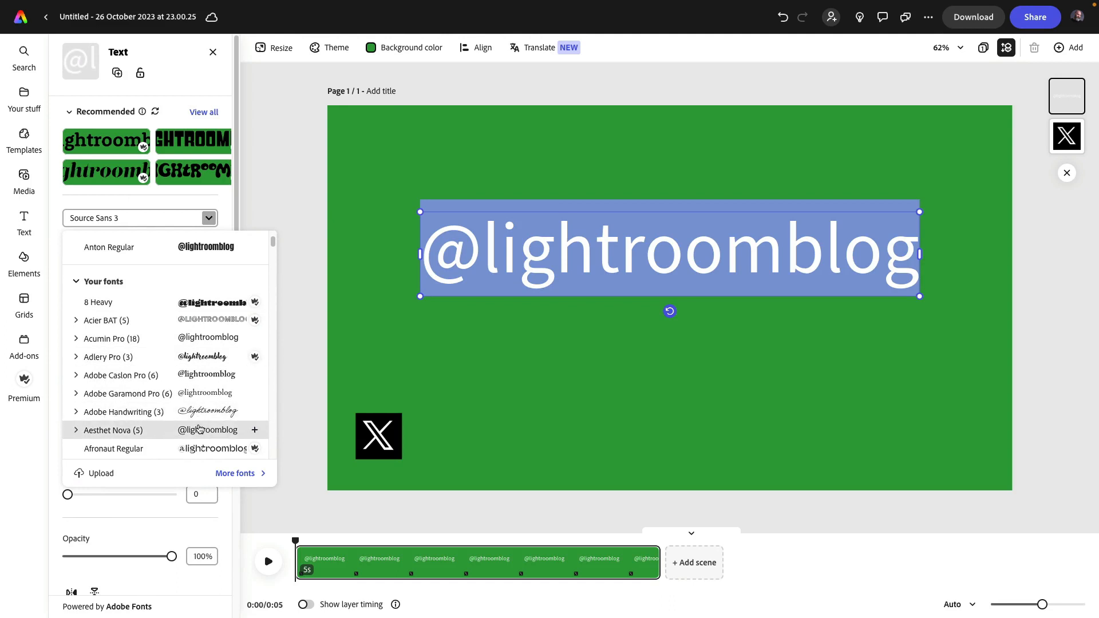
pyautogui.click(198, 428)
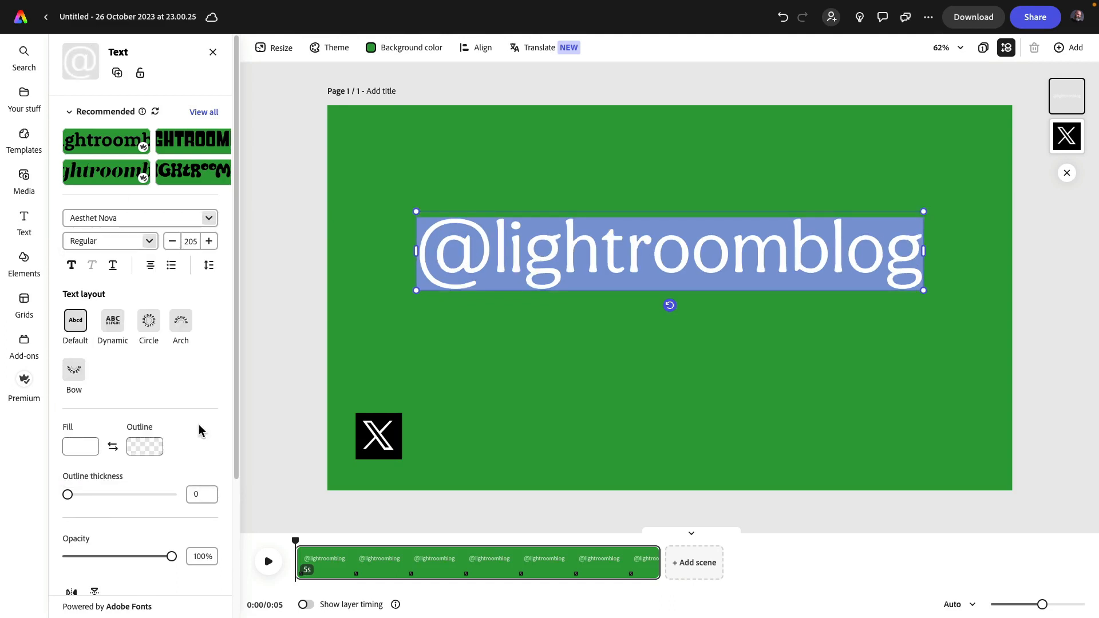
# Step: Set the handle text's font to Anton and move the text down beside the X logo
pyautogui.click(209, 218)
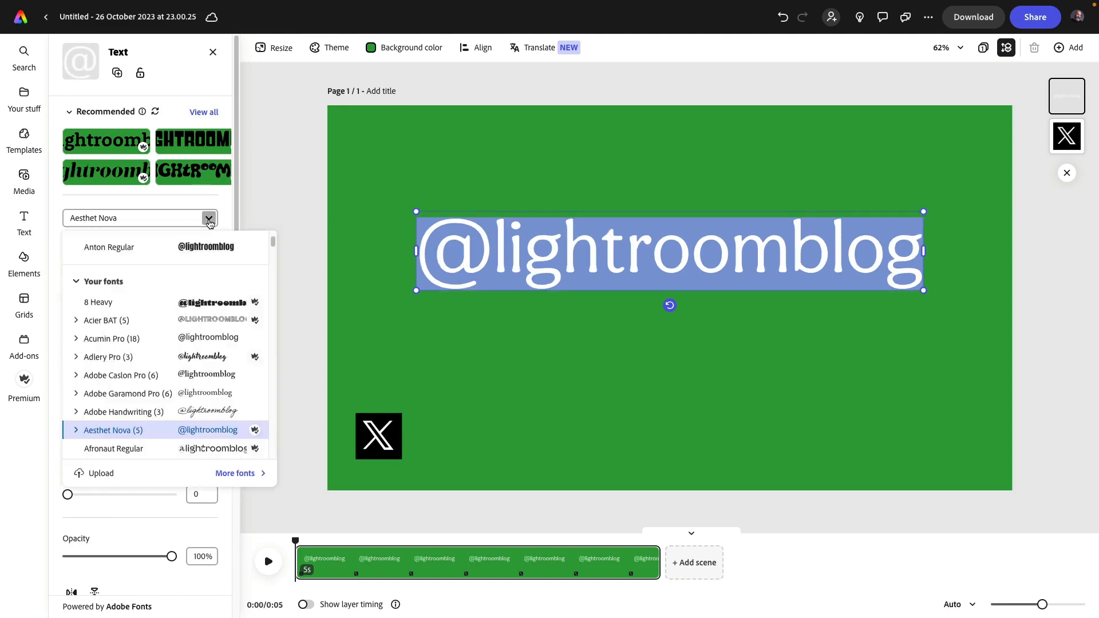
pyautogui.click(198, 247)
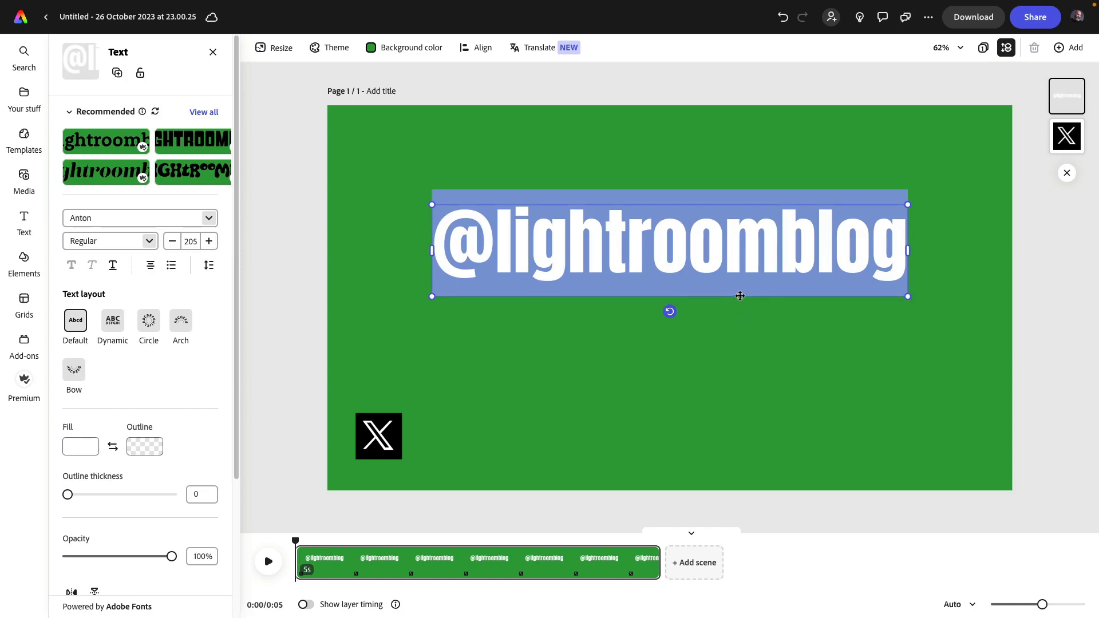
pyautogui.moveTo(738, 295); pyautogui.dragTo(715, 484)
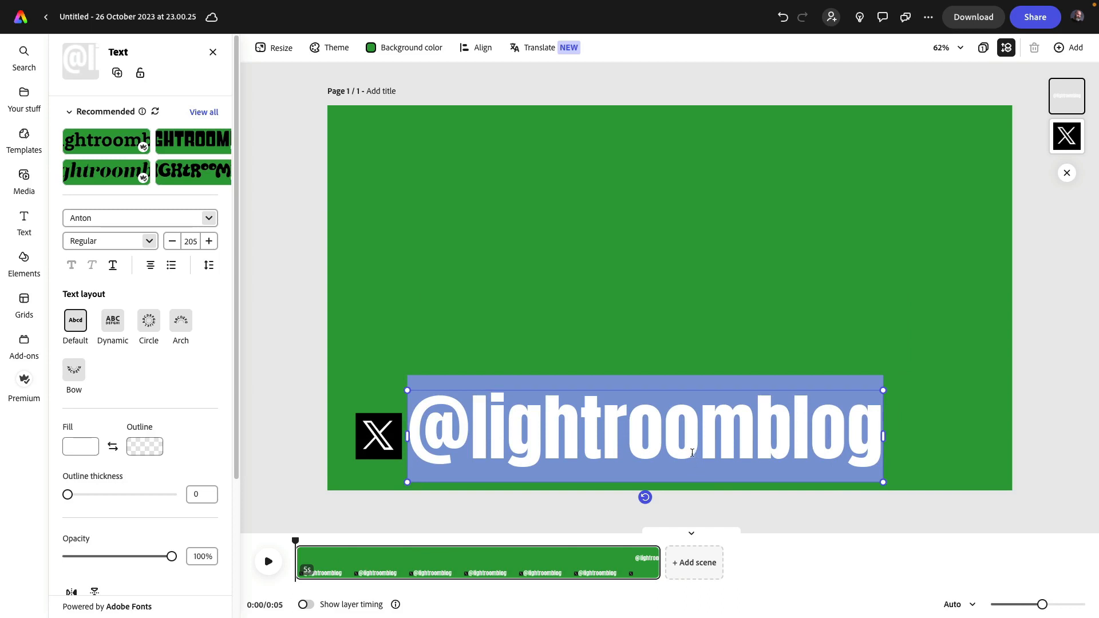
# Step: Reduce the handle text's font size to 176
pyautogui.click(172, 241)
pyautogui.click(173, 241)
pyautogui.click(172, 241)
pyautogui.click(173, 241)
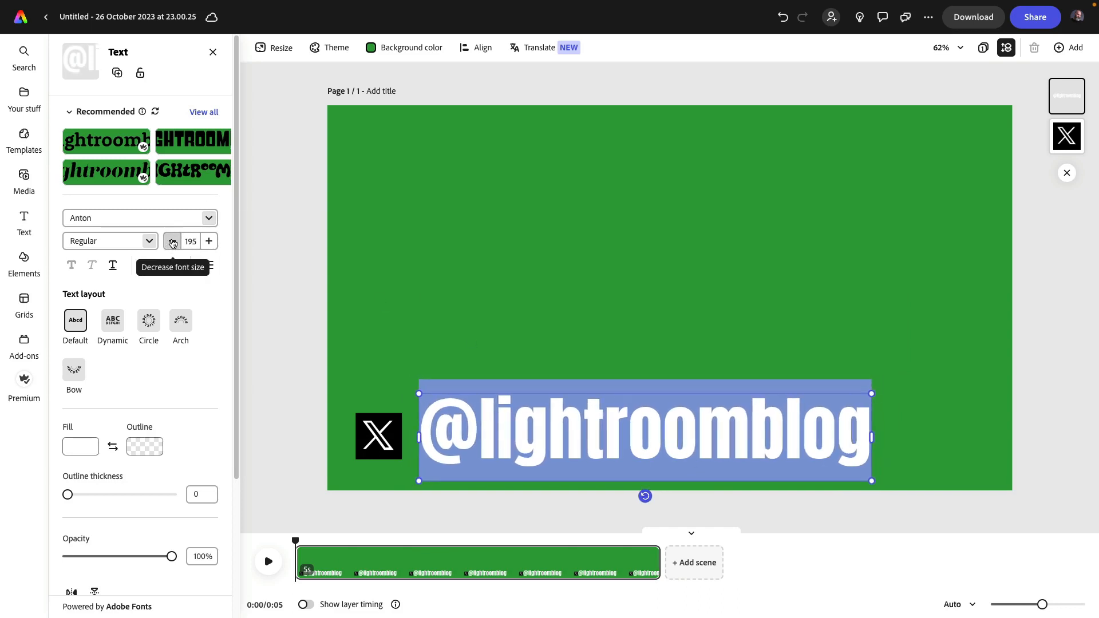
pyautogui.click(172, 241)
pyautogui.click(172, 241)
pyautogui.click(172, 241)
pyautogui.click(173, 241)
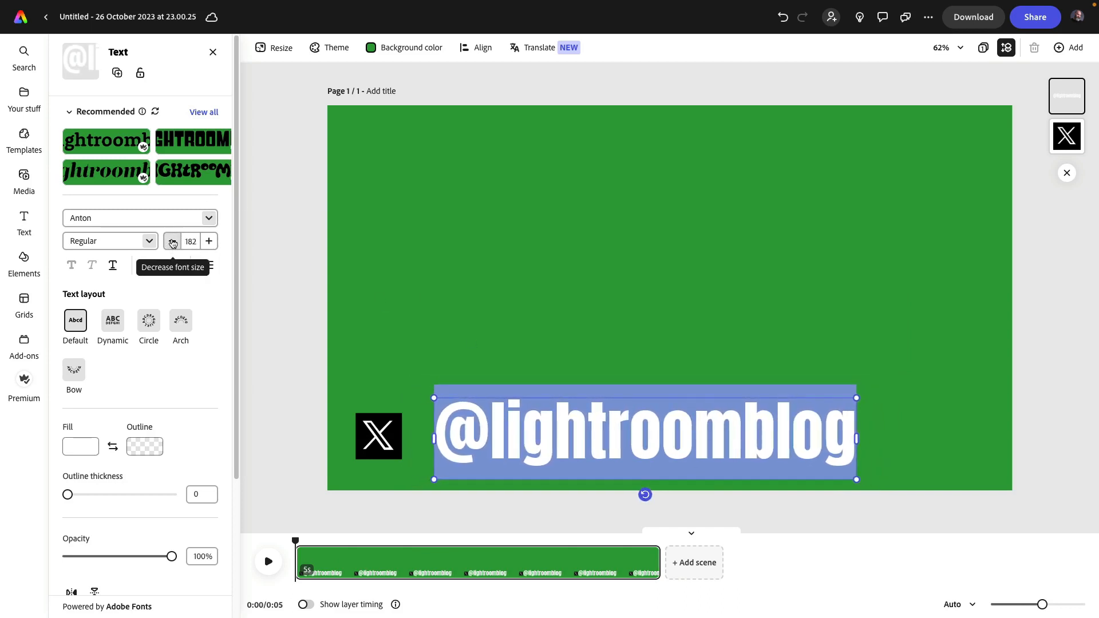
pyautogui.click(172, 241)
pyautogui.click(172, 241)
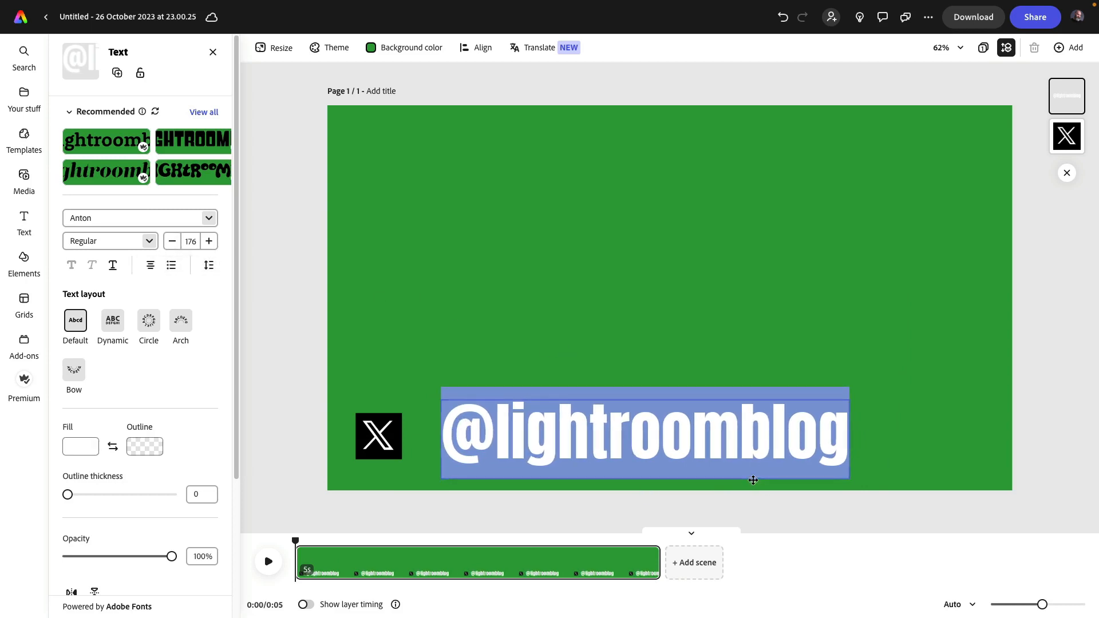
# Step: Move the handle text against the X logo's right edge and reduce its font size to 151
pyautogui.moveTo(757, 480); pyautogui.dragTo(722, 485)
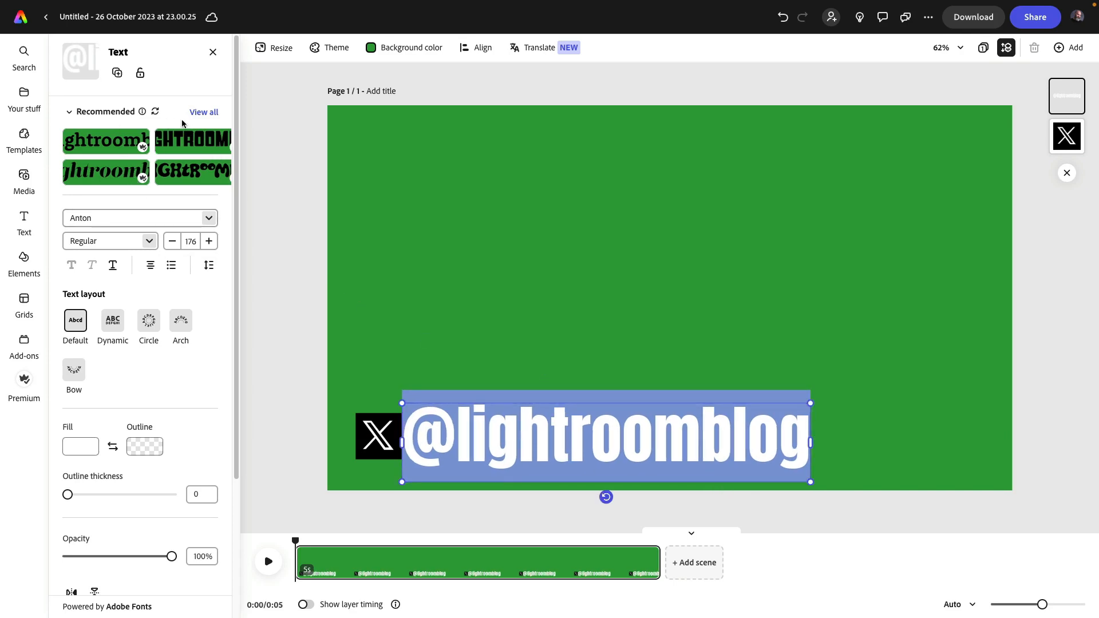
pyautogui.click(172, 241)
pyautogui.click(173, 241)
pyautogui.click(173, 241)
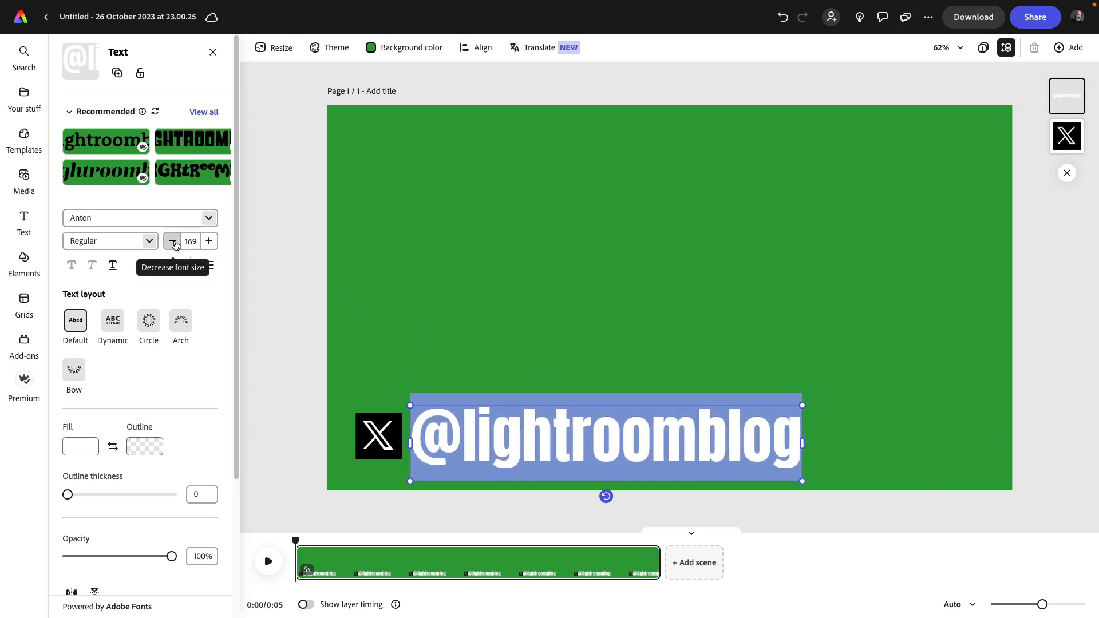
pyautogui.click(173, 243)
pyautogui.click(173, 243)
pyautogui.click(174, 243)
pyautogui.click(173, 243)
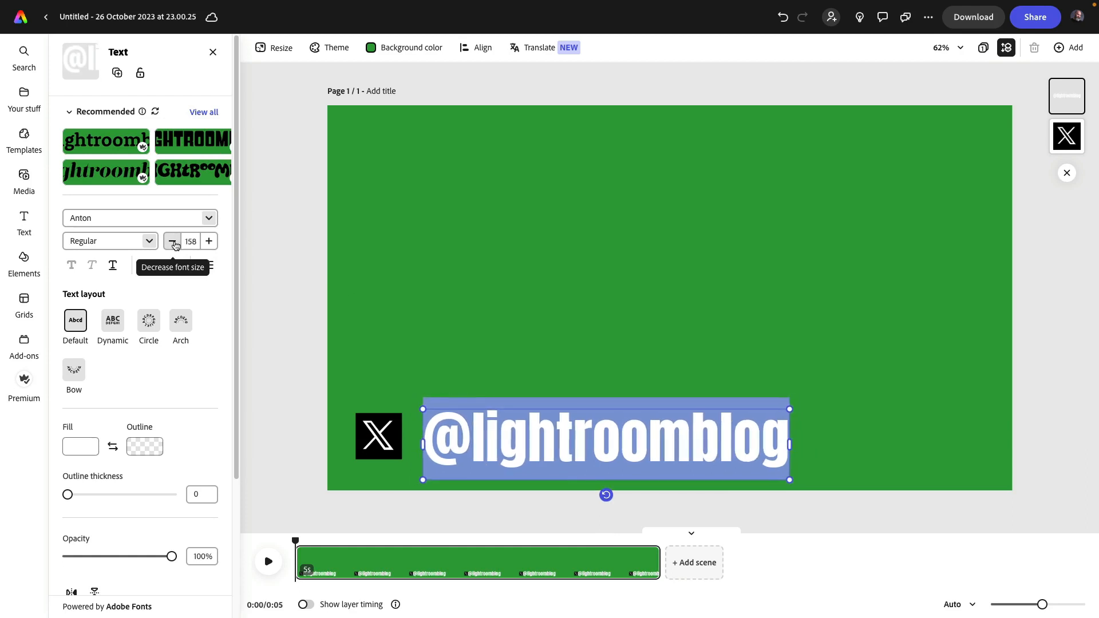
pyautogui.click(174, 242)
pyautogui.click(174, 243)
pyautogui.click(174, 243)
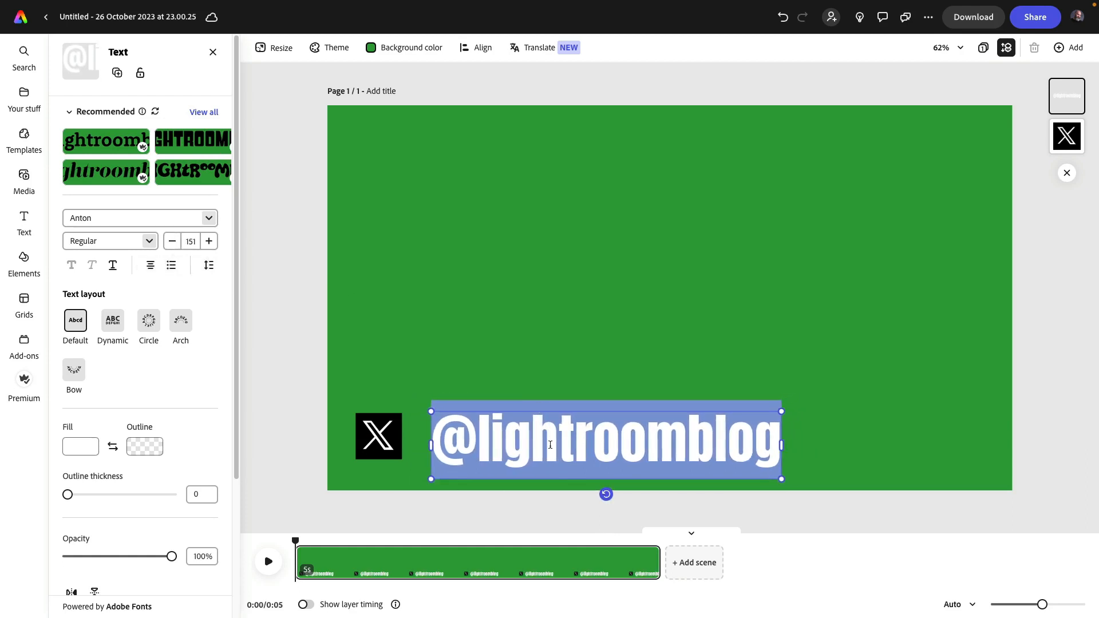
# Step: Shift the handle text back toward the X logo and reduce its font size to 145
pyautogui.moveTo(559, 482); pyautogui.dragTo(535, 477)
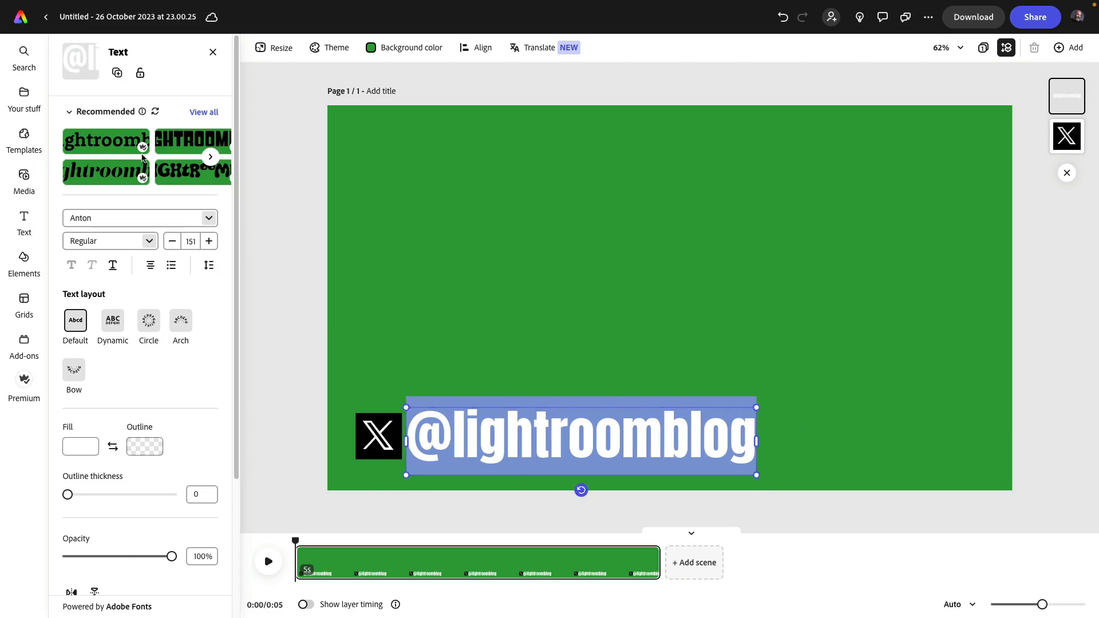
pyautogui.click(171, 243)
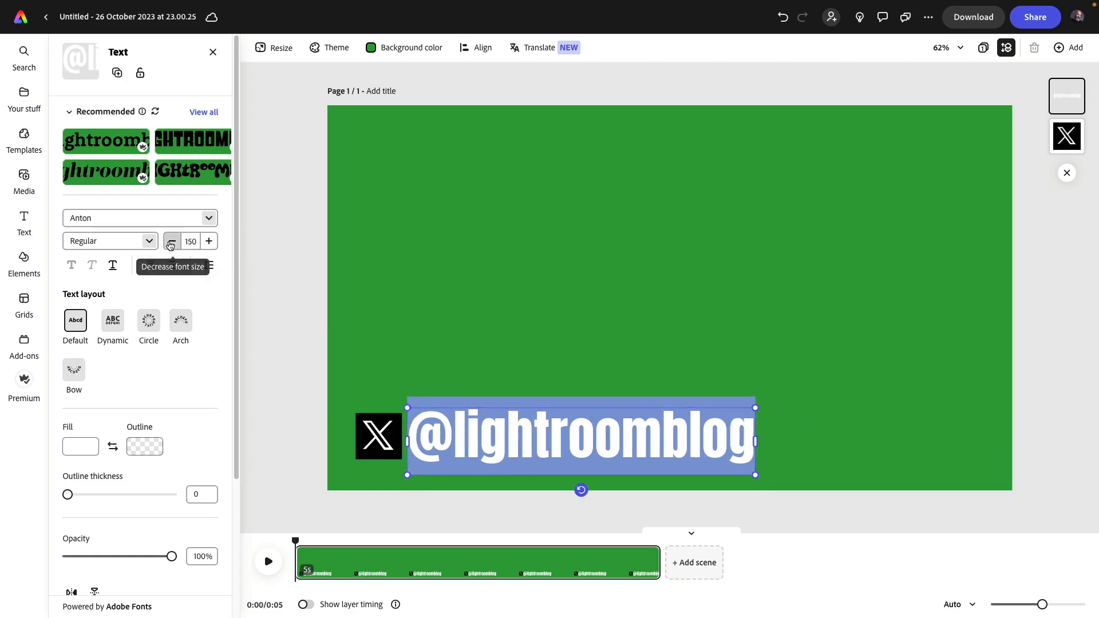
pyautogui.click(171, 243)
pyautogui.click(171, 245)
# Step: Reselect the handle text as an object and nudge it slightly upward beside the X logo
pyautogui.moveTo(535, 438); pyautogui.dragTo(521, 441)
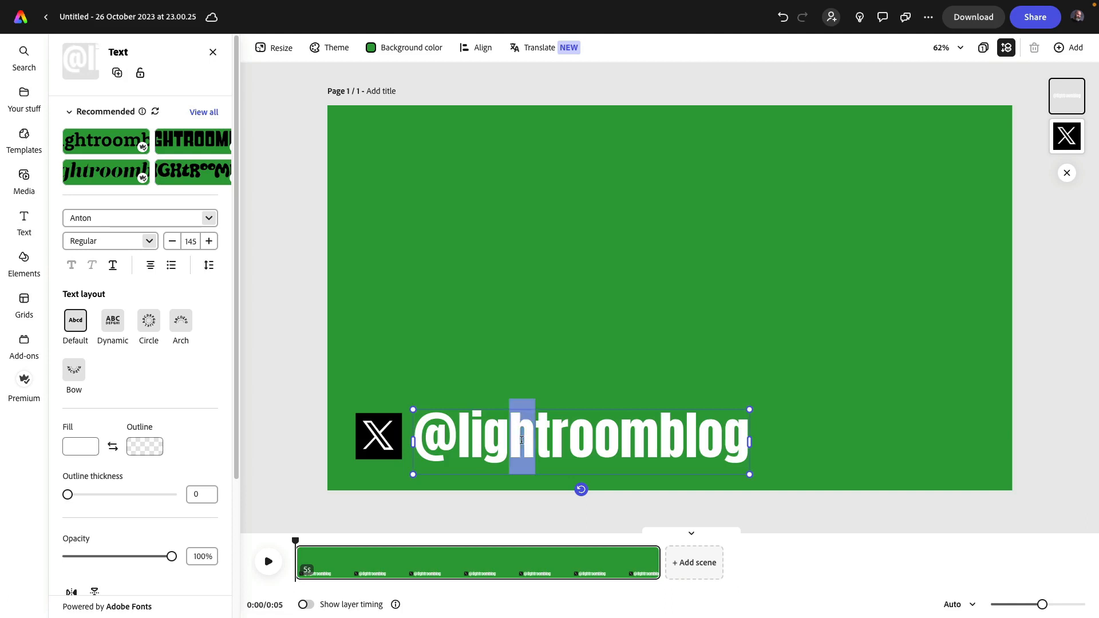
pyautogui.click(668, 462)
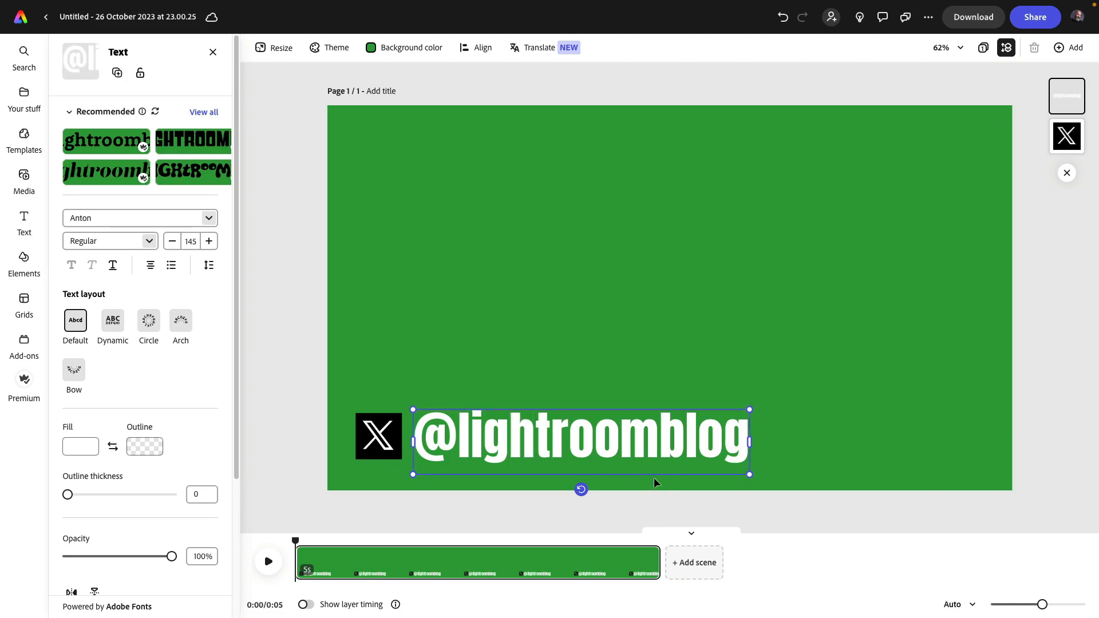
pyautogui.click(848, 361)
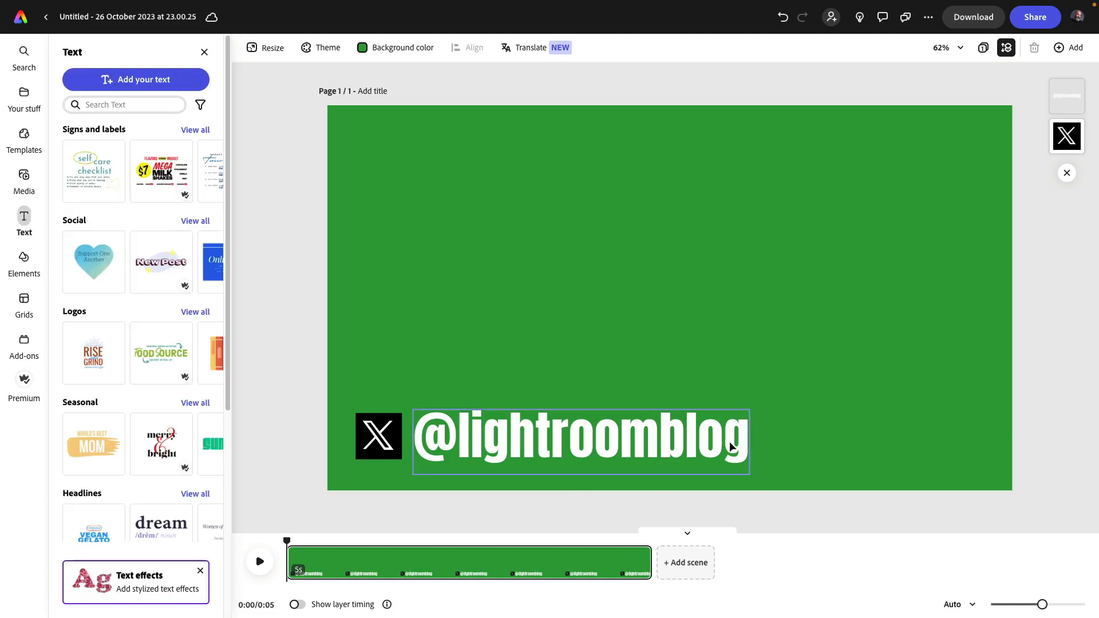
pyautogui.click(643, 439)
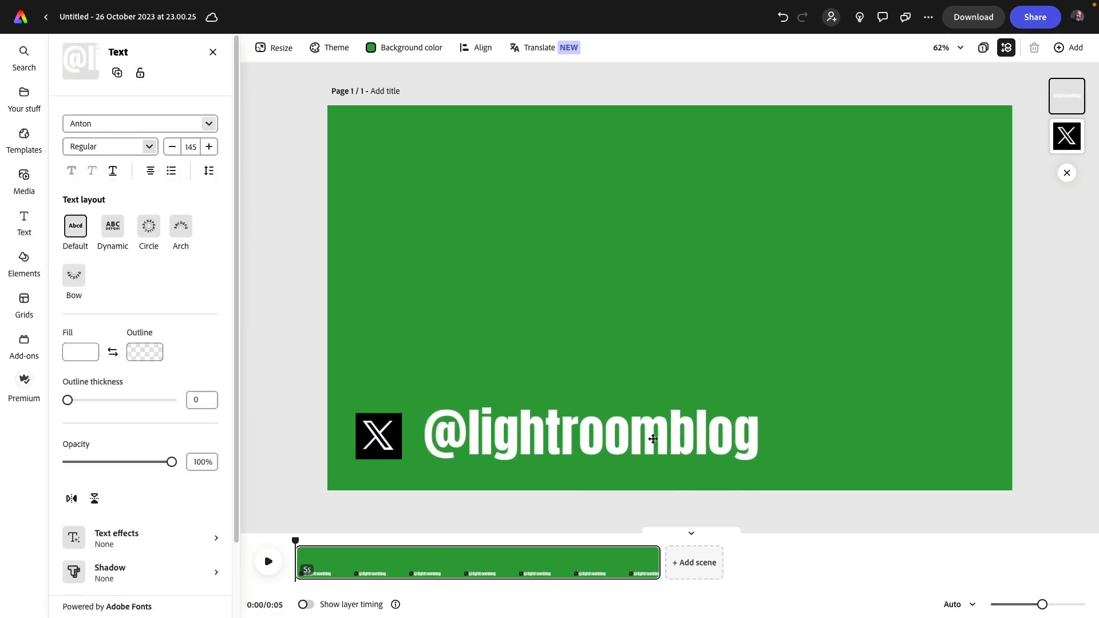
pyautogui.moveTo(642, 442); pyautogui.dragTo(643, 435)
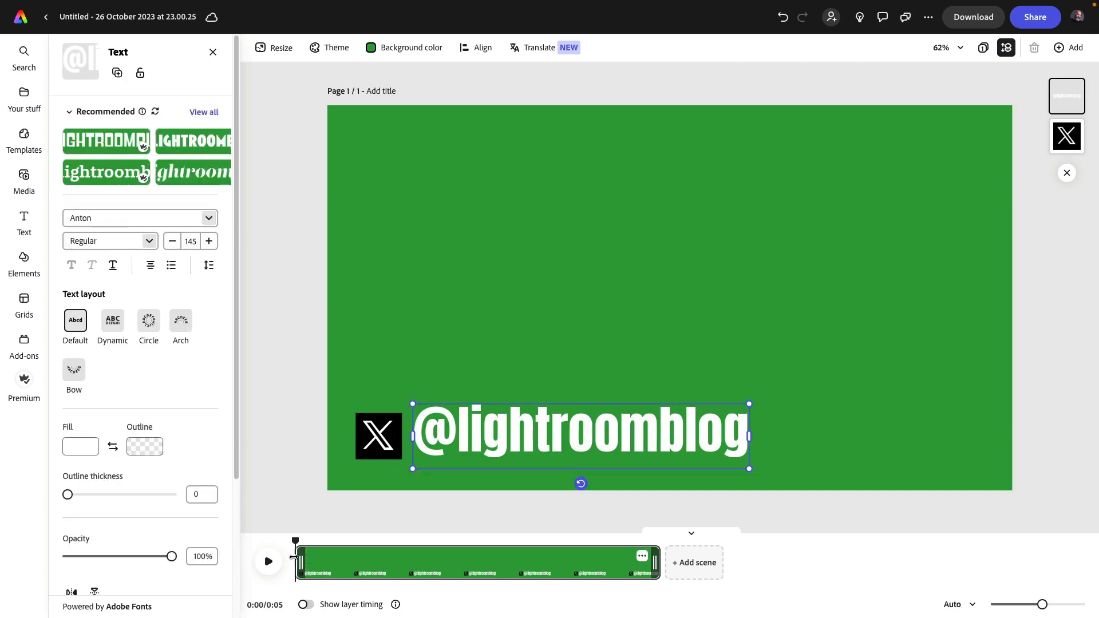
# Step: Play the scene through once and check the page's background color options
pyautogui.click(268, 561)
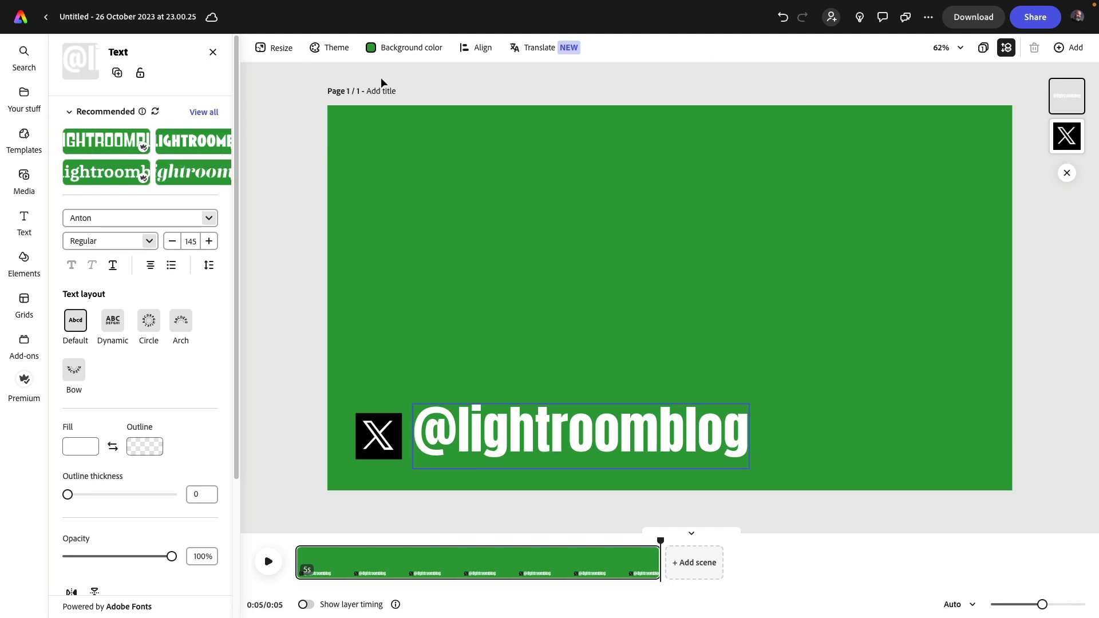
pyautogui.click(403, 48)
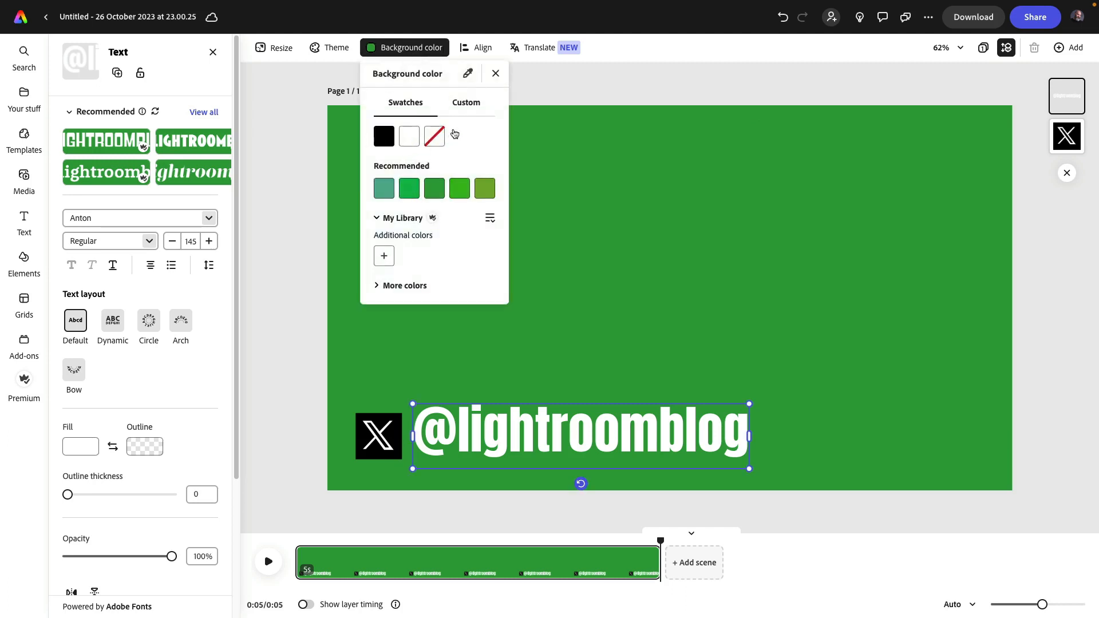
pyautogui.click(603, 82)
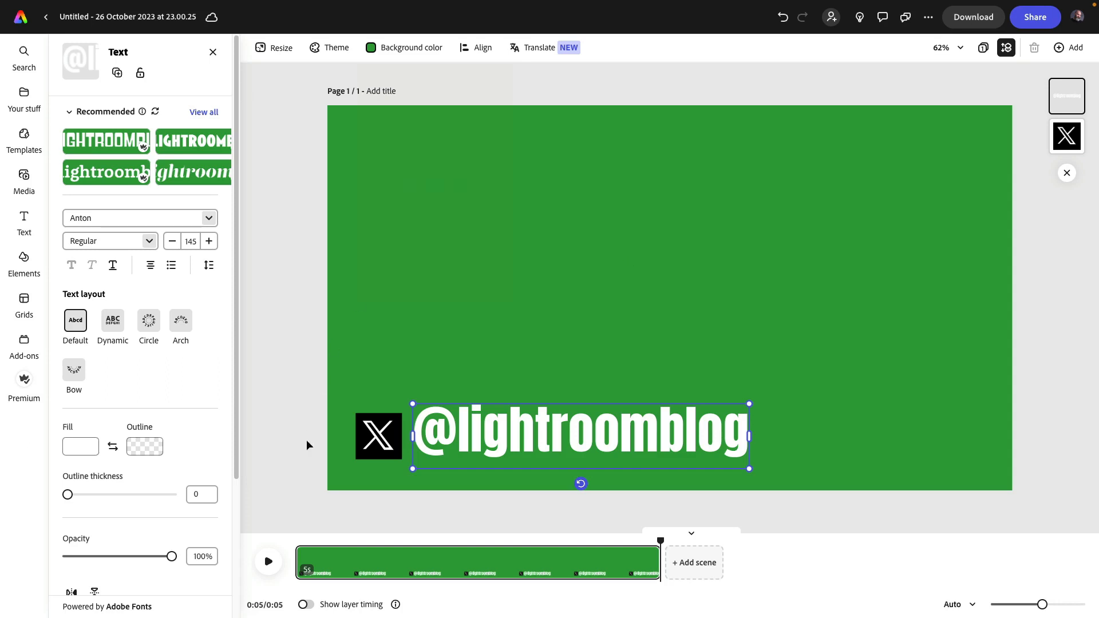
# Step: Add a Rise in animation to the handle text and set its direction to left
pyautogui.scroll(-3, 228, 443)
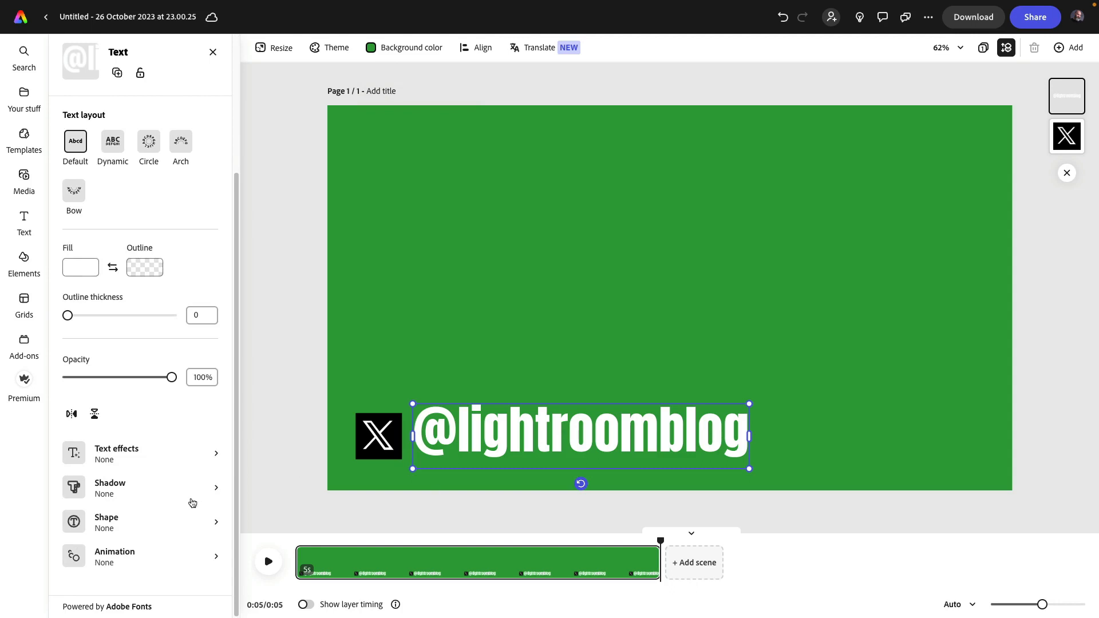
pyautogui.click(106, 552)
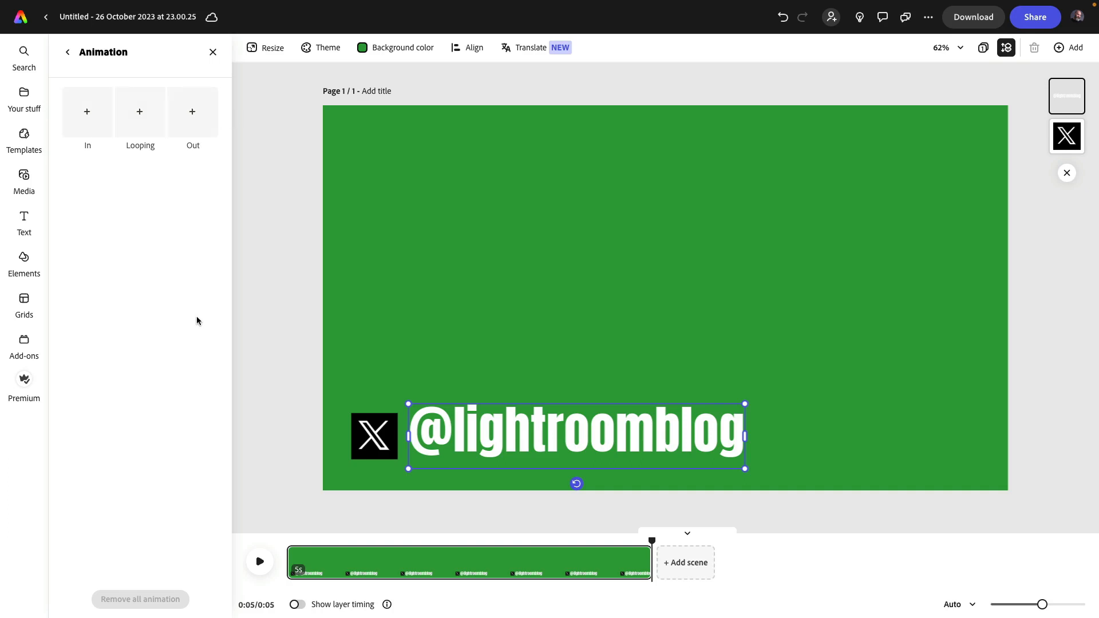
pyautogui.click(84, 124)
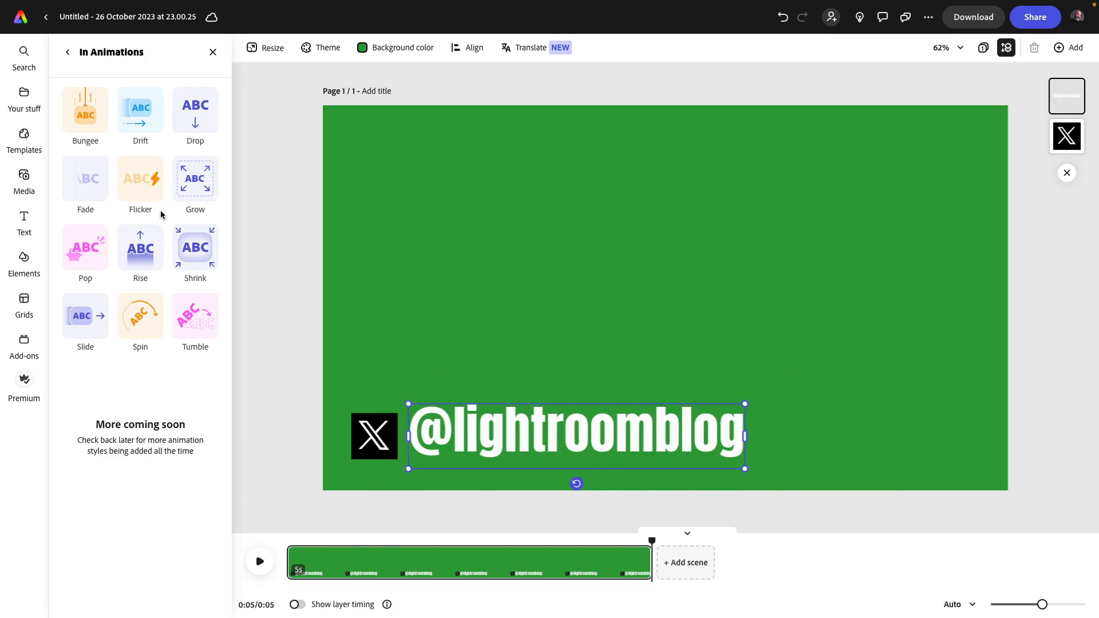
pyautogui.click(136, 247)
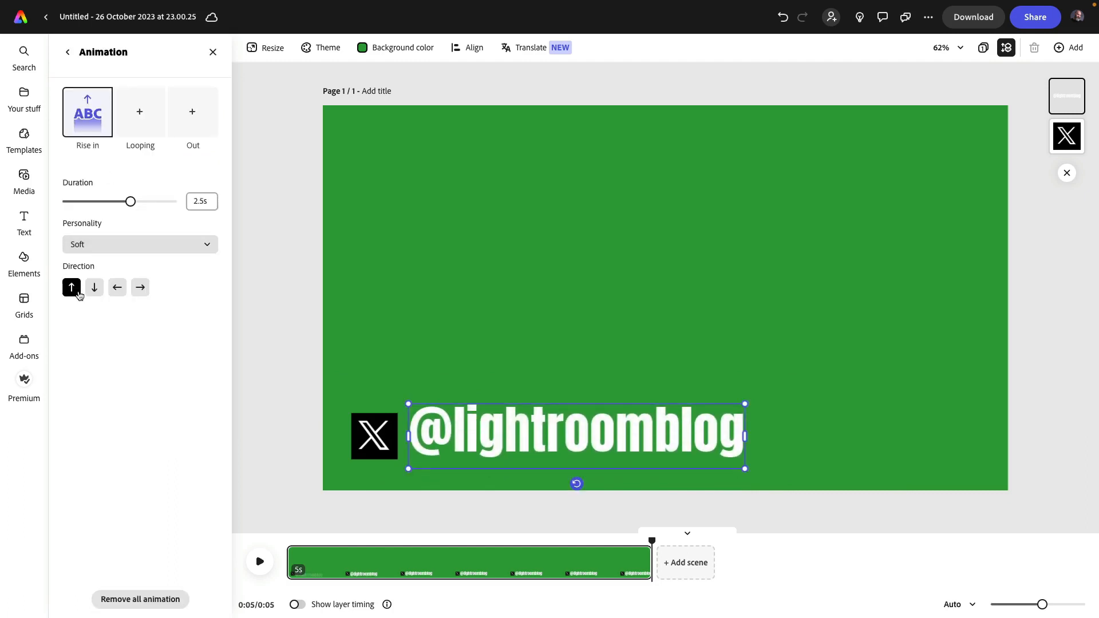
pyautogui.click(117, 288)
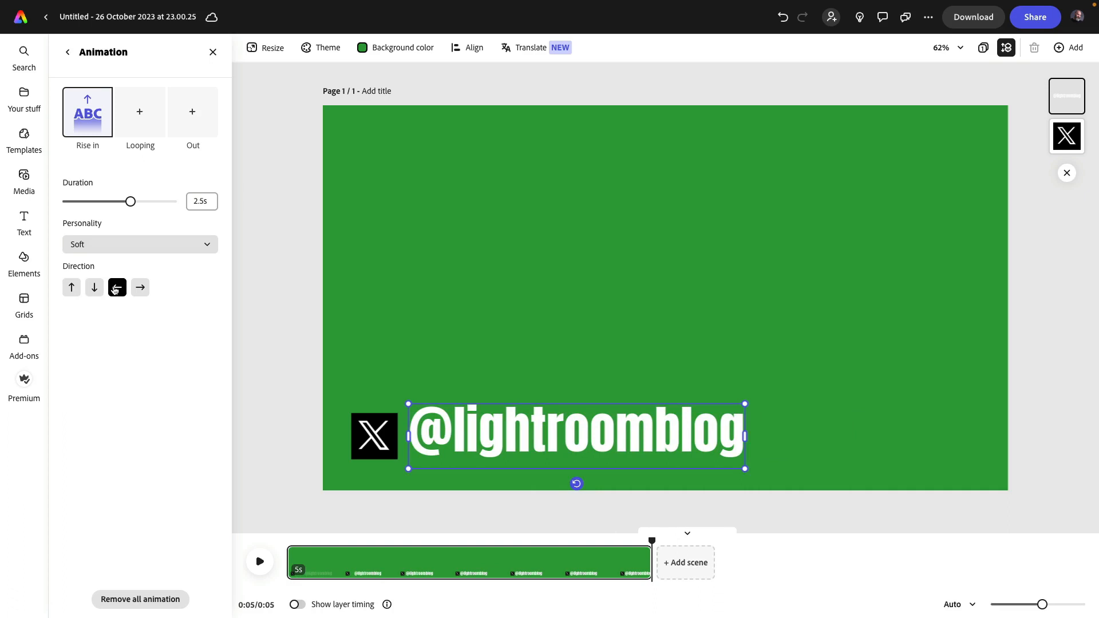
# Step: Add a Drop out animation with Soft personality to the handle text and preview the scene
pyautogui.click(195, 117)
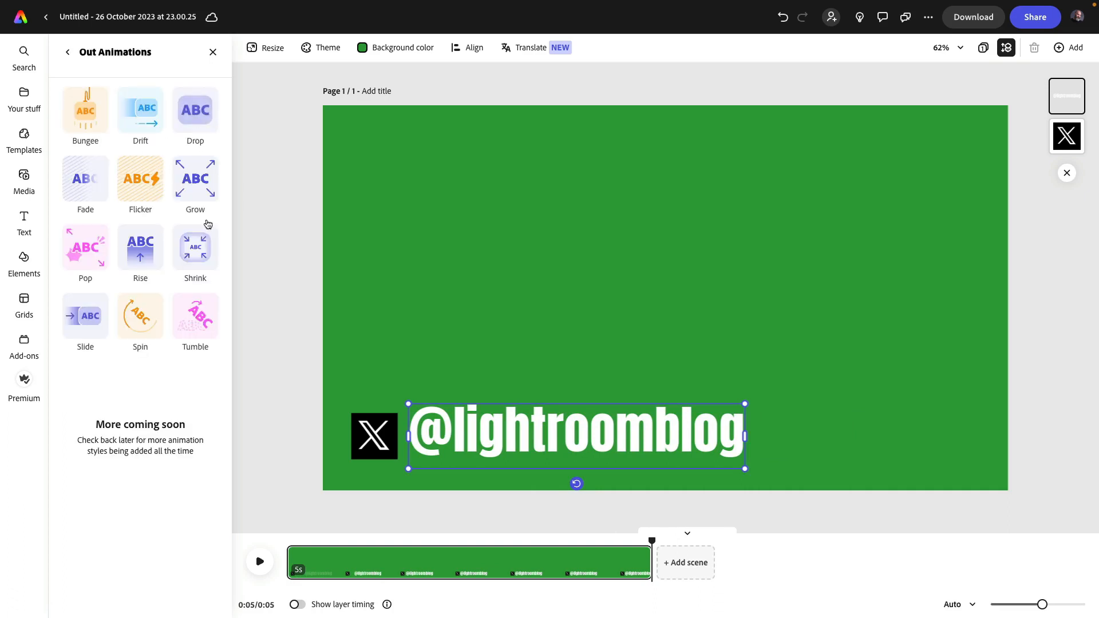
pyautogui.click(198, 113)
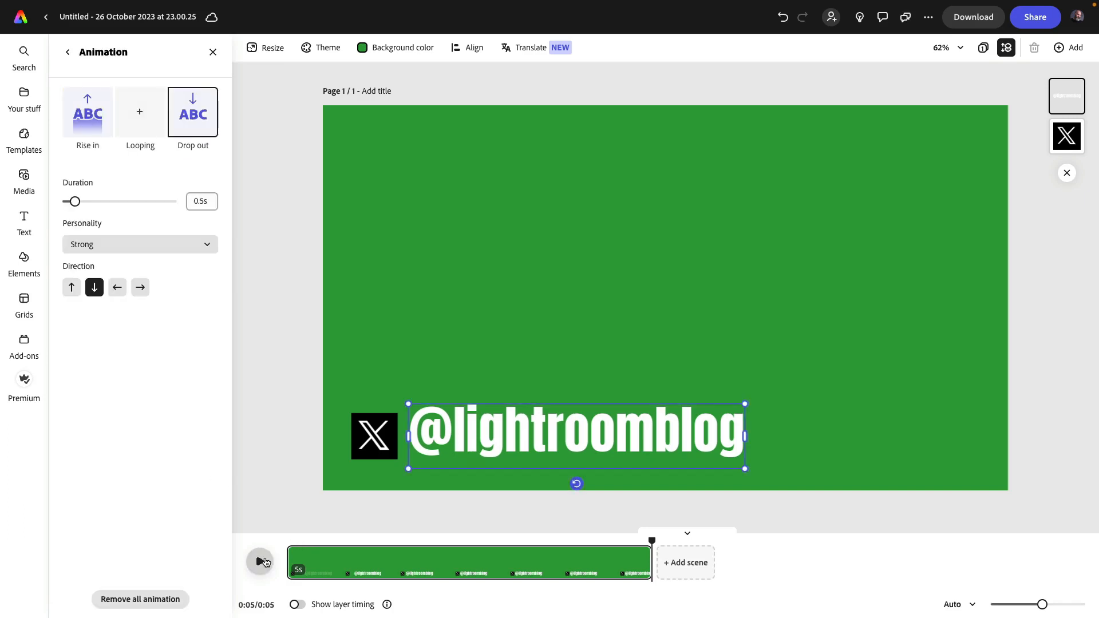
pyautogui.click(262, 563)
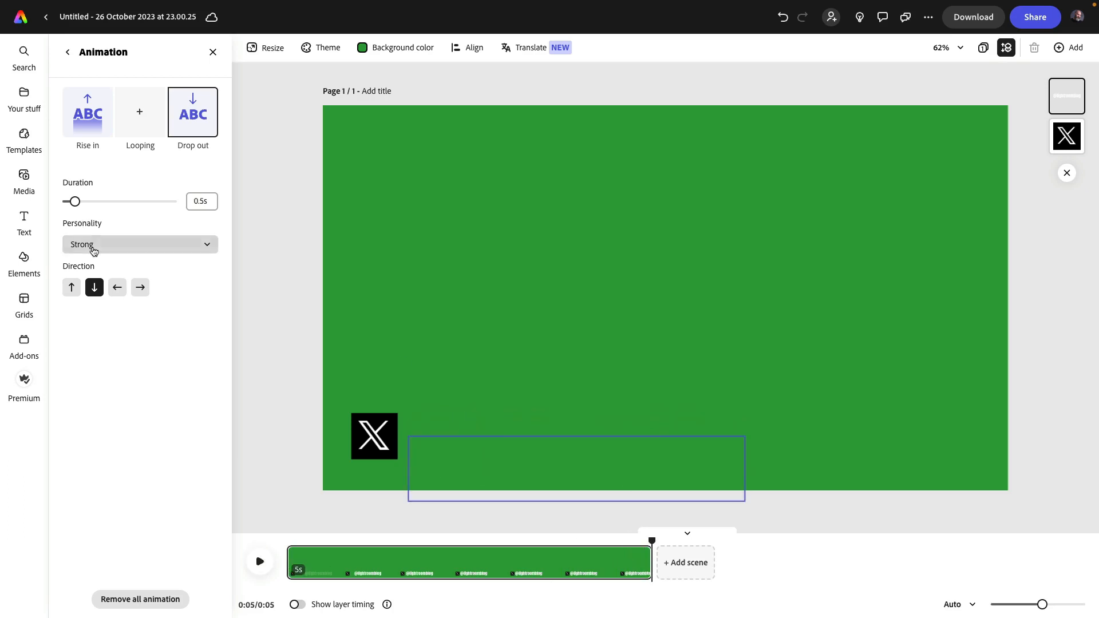
pyautogui.click(97, 244)
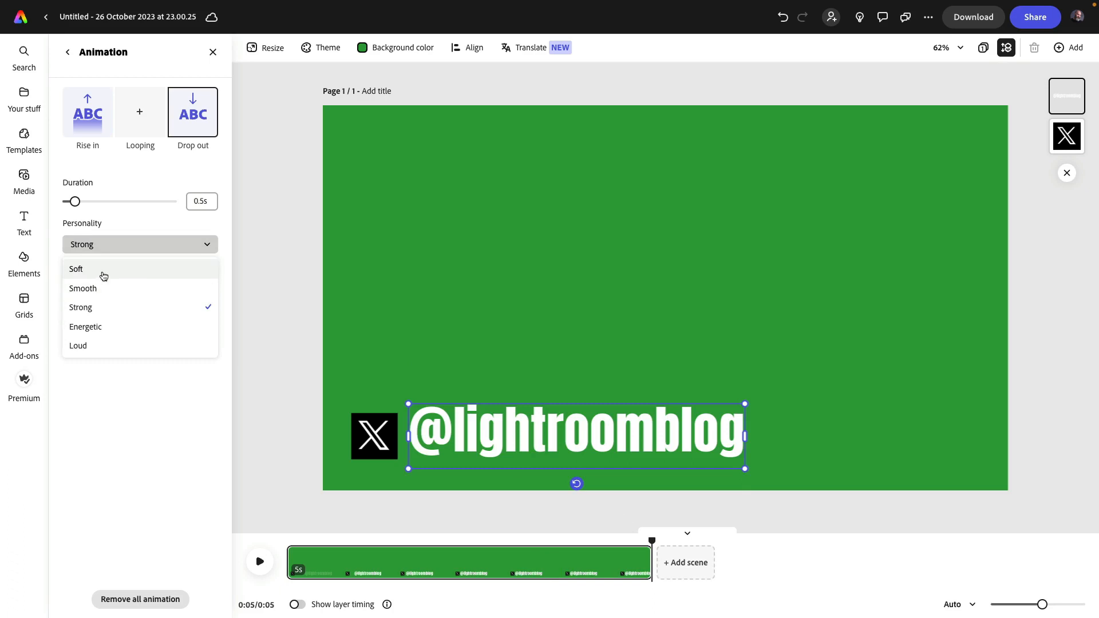
pyautogui.click(100, 272)
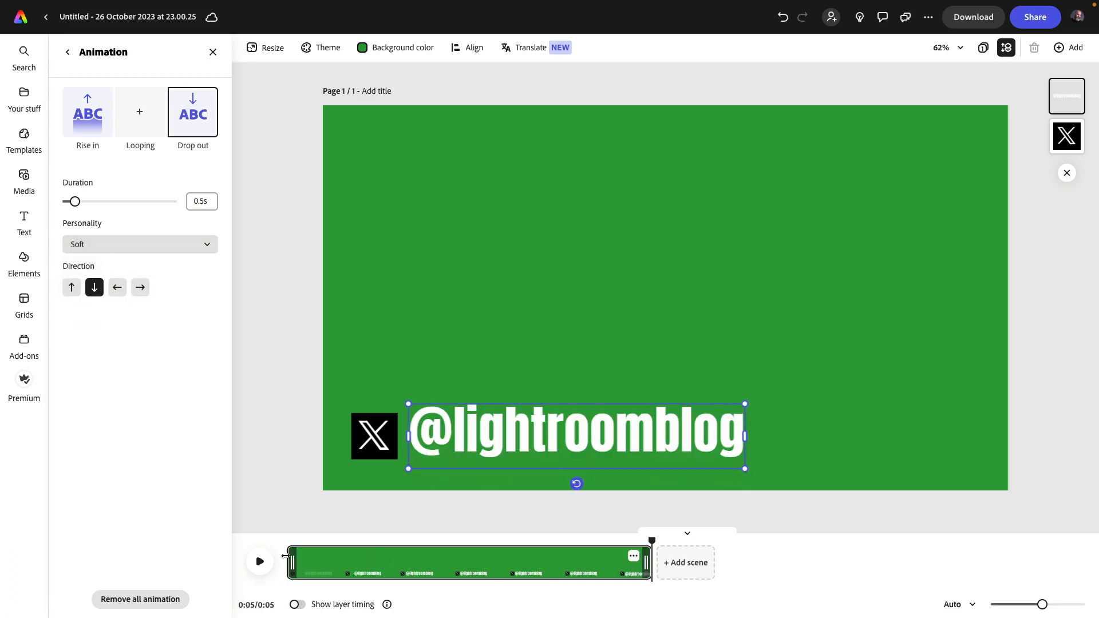
pyautogui.click(258, 561)
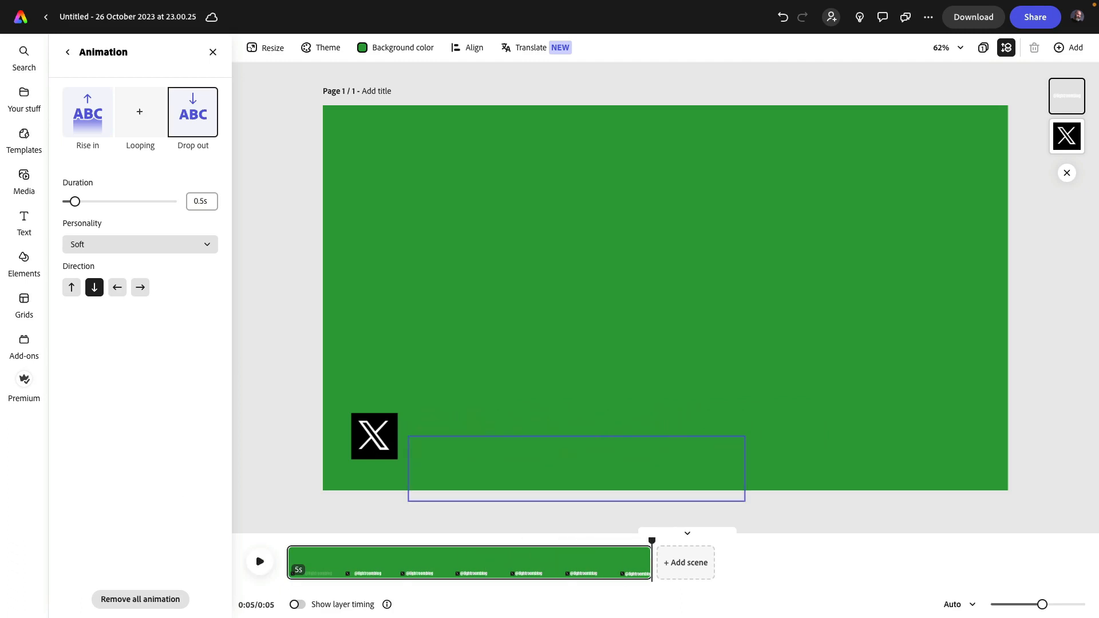
# Step: Set the handle text's Drop out duration to 2 seconds
pyautogui.moveTo(76, 203); pyautogui.dragTo(104, 207)
pyautogui.click(210, 202)
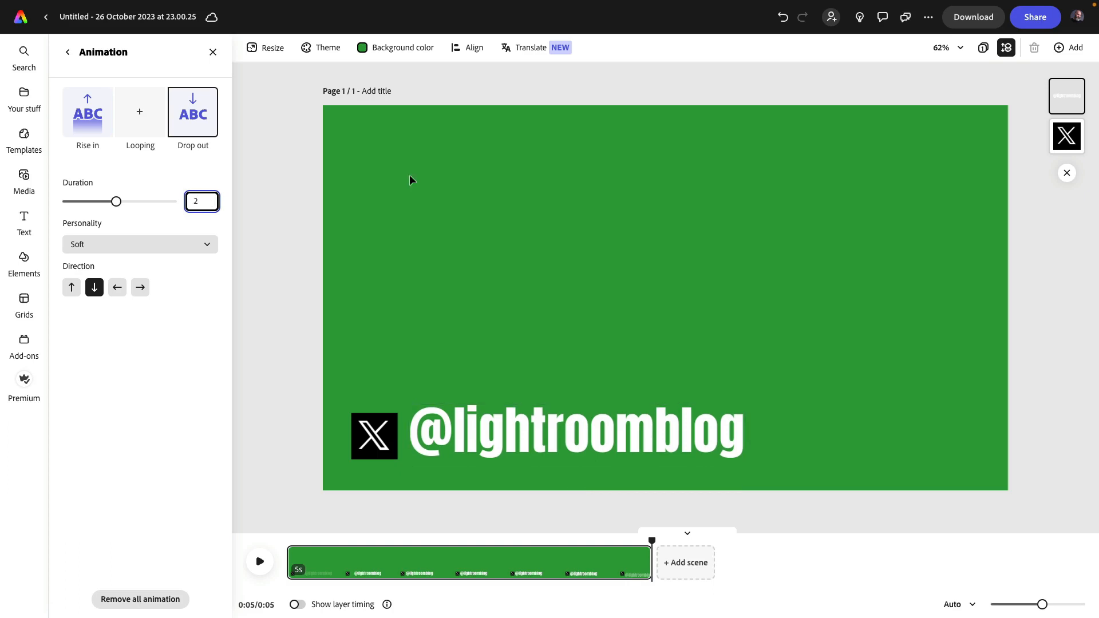
pyautogui.press('Return')
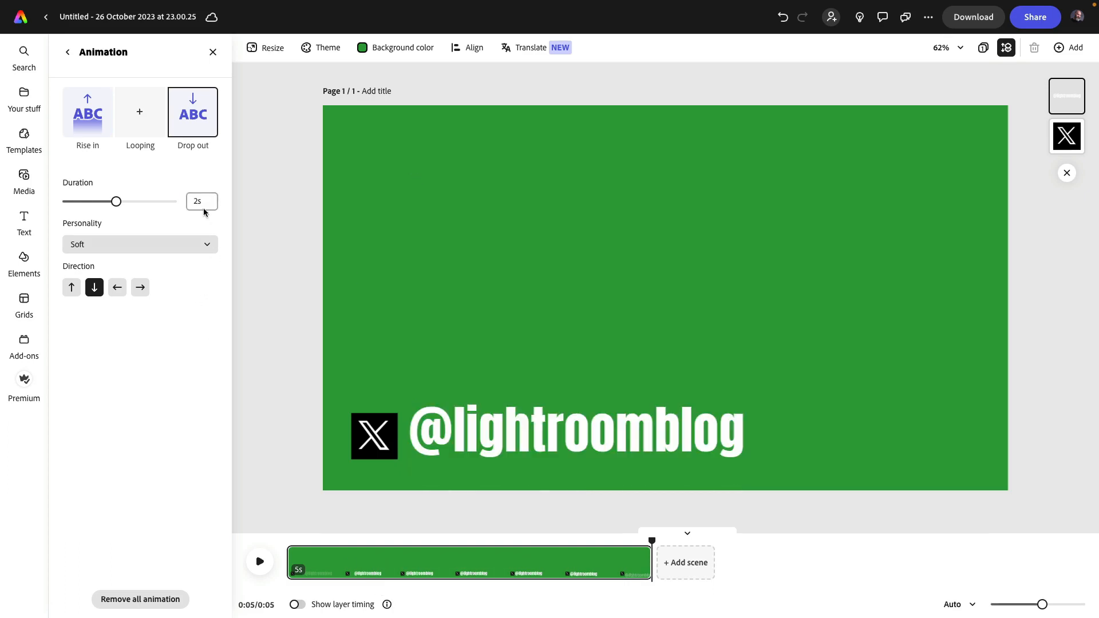
# Step: Set the handle text's Drop out duration to 1 second and play the scene to check it
pyautogui.click(195, 202)
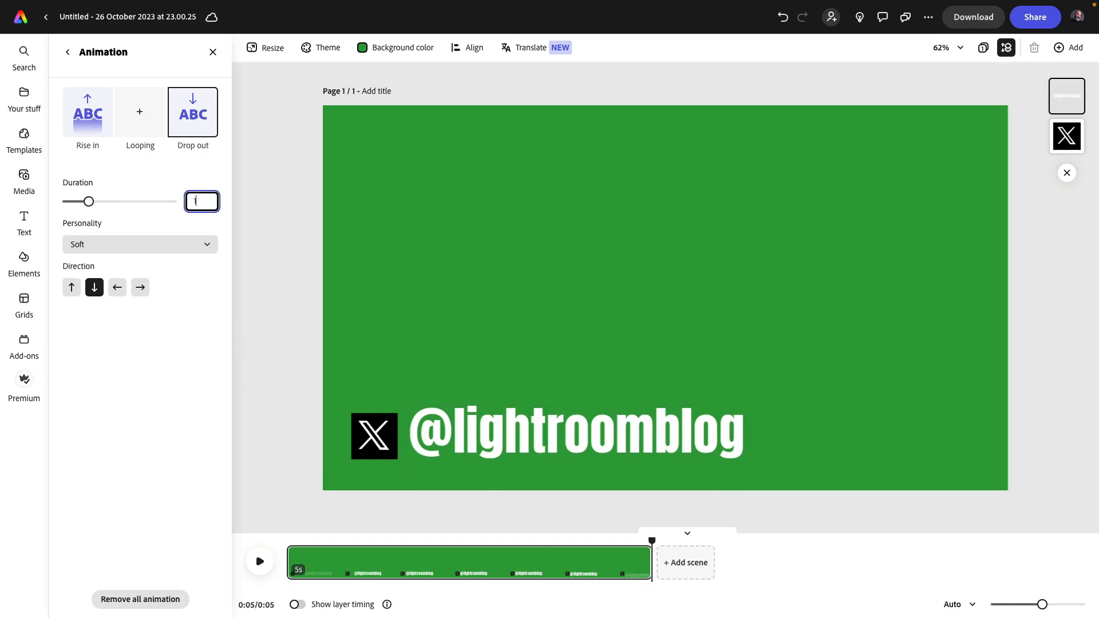
pyautogui.press('Return')
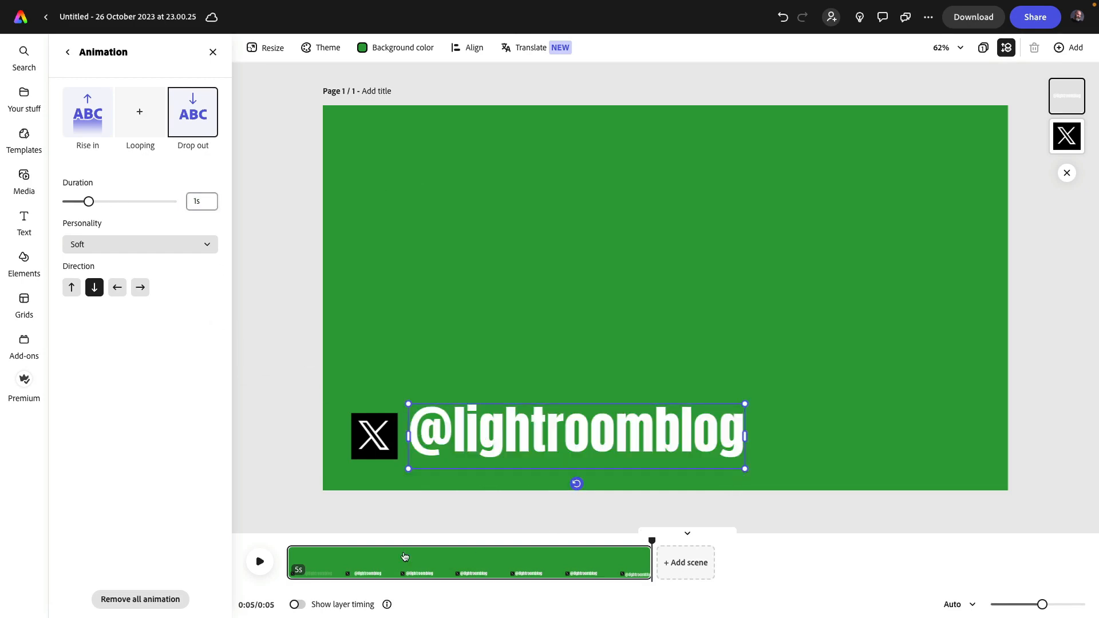
pyautogui.press('space')
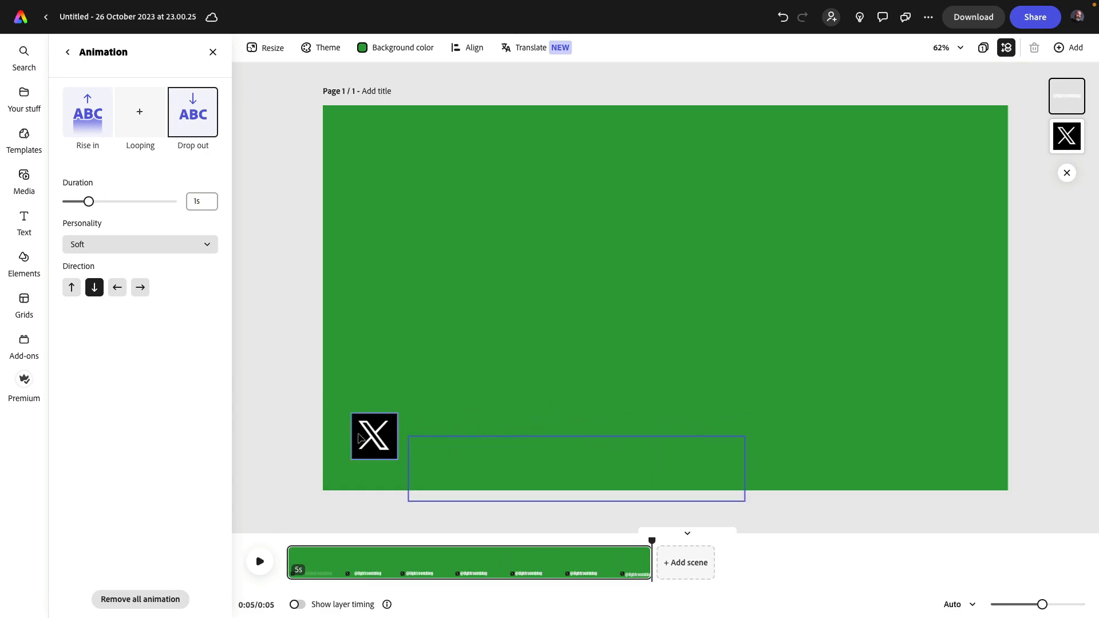
# Step: Add a Drift in animation to the X logo and preview the scene
pyautogui.click(369, 437)
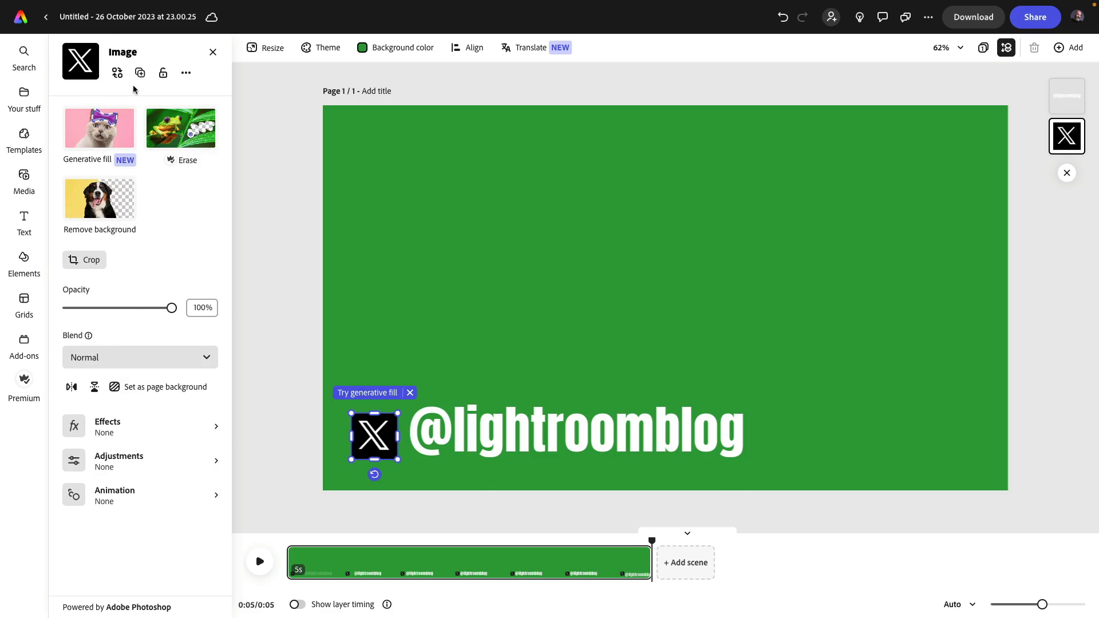
pyautogui.click(141, 493)
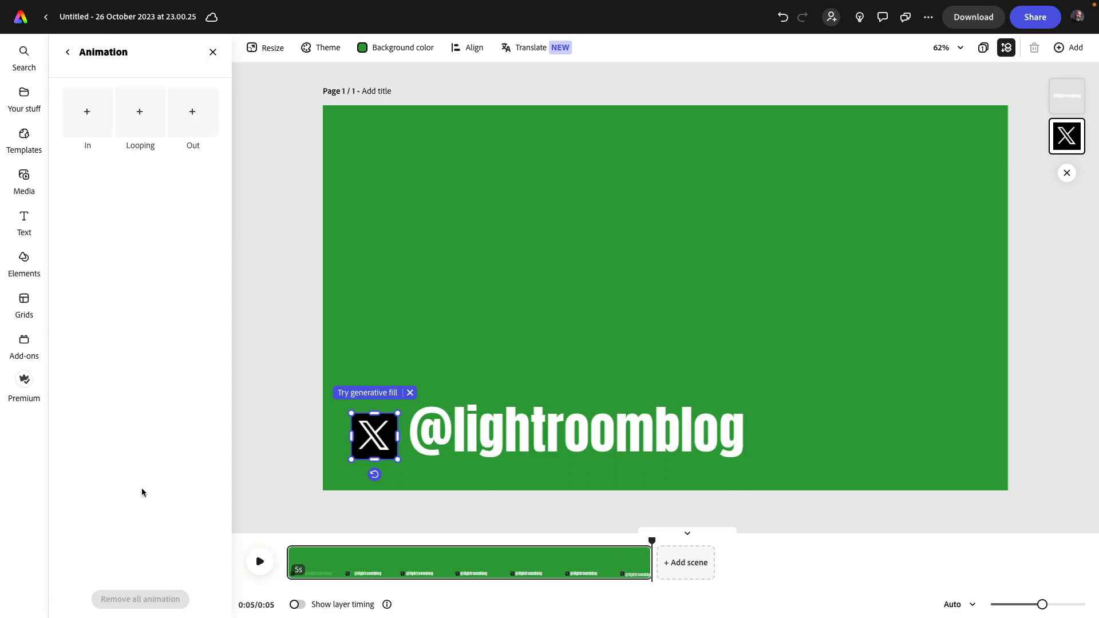
pyautogui.click(98, 114)
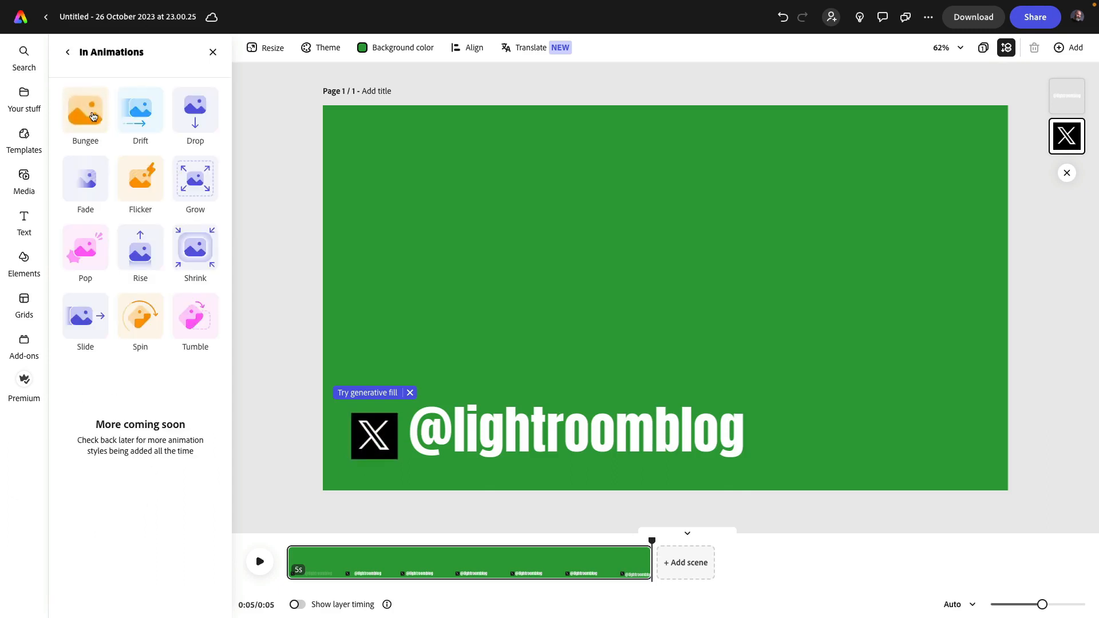
pyautogui.click(140, 110)
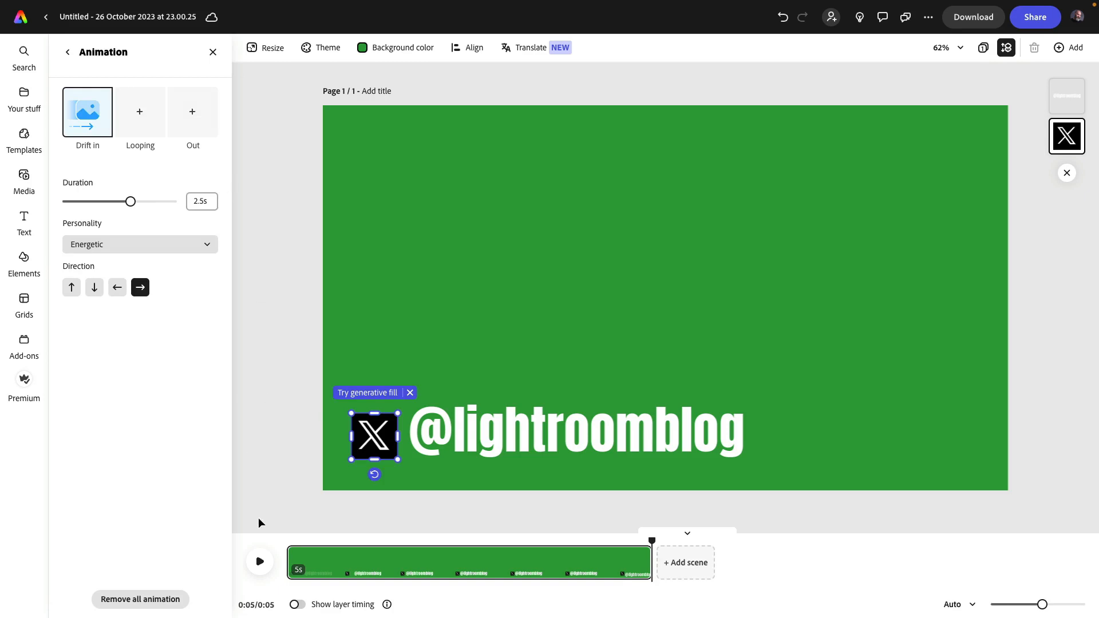
pyautogui.click(265, 564)
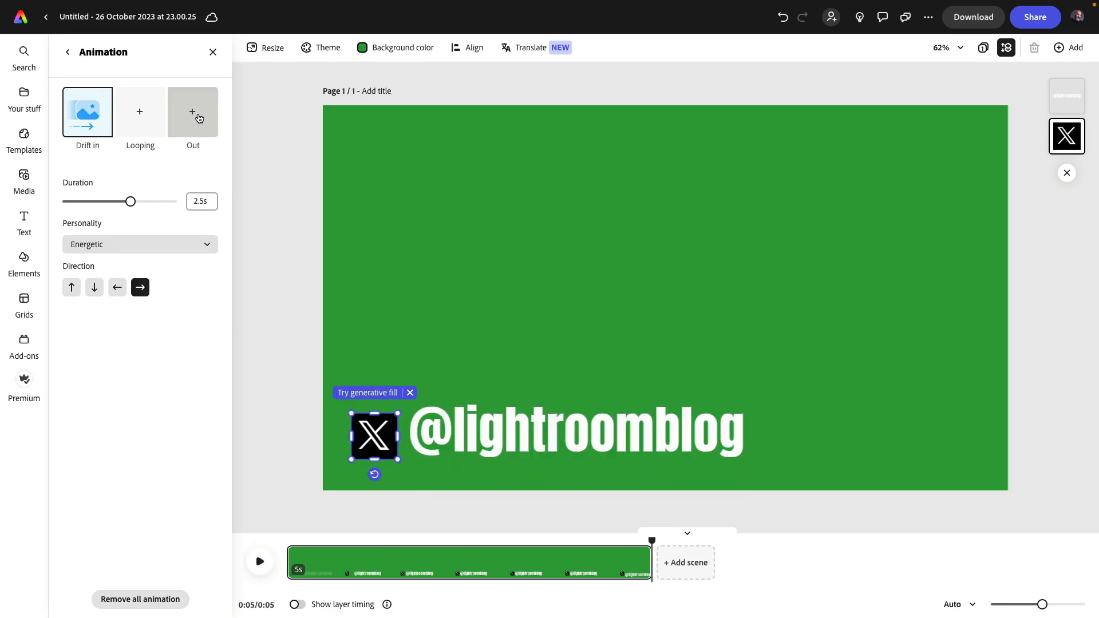
# Step: Add a Drift out animation to the X logo, set its direction to left, and preview the scene
pyautogui.click(194, 115)
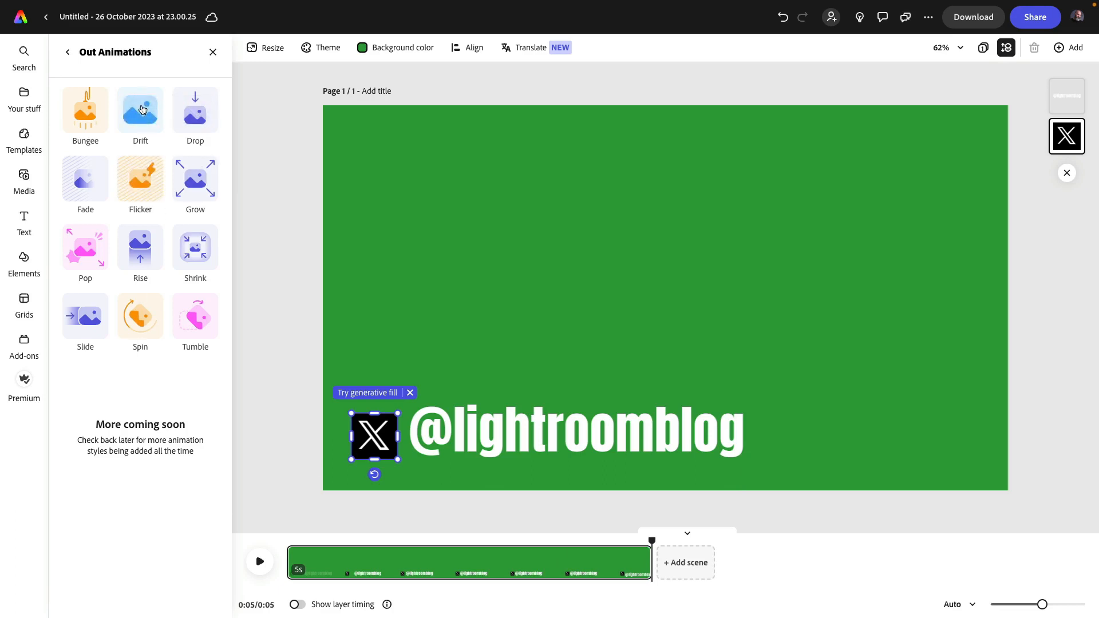
pyautogui.click(140, 112)
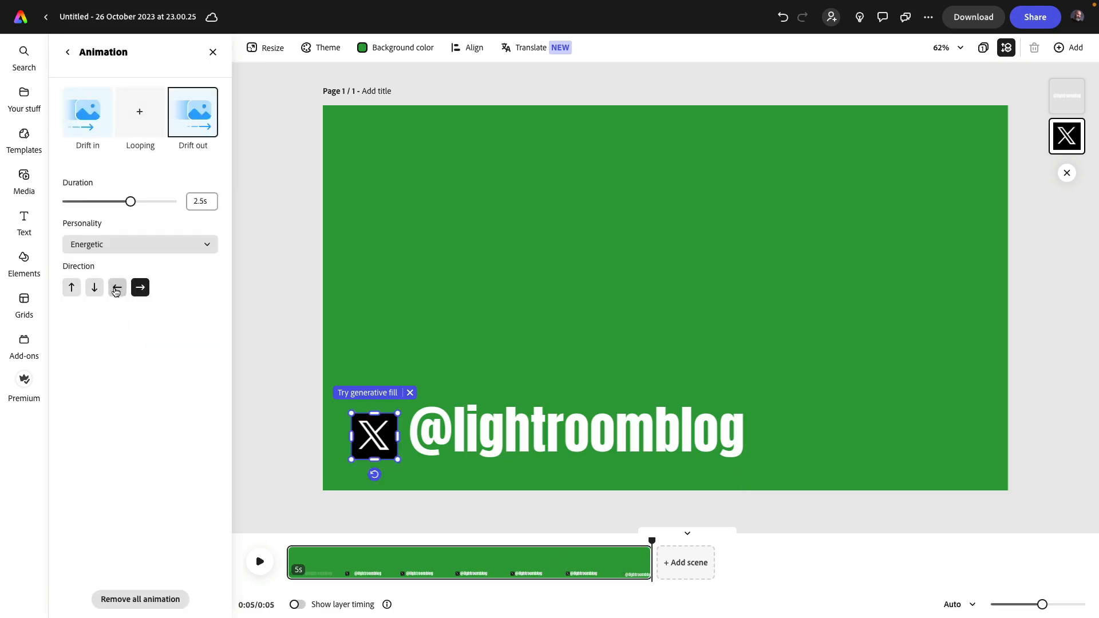
pyautogui.click(118, 288)
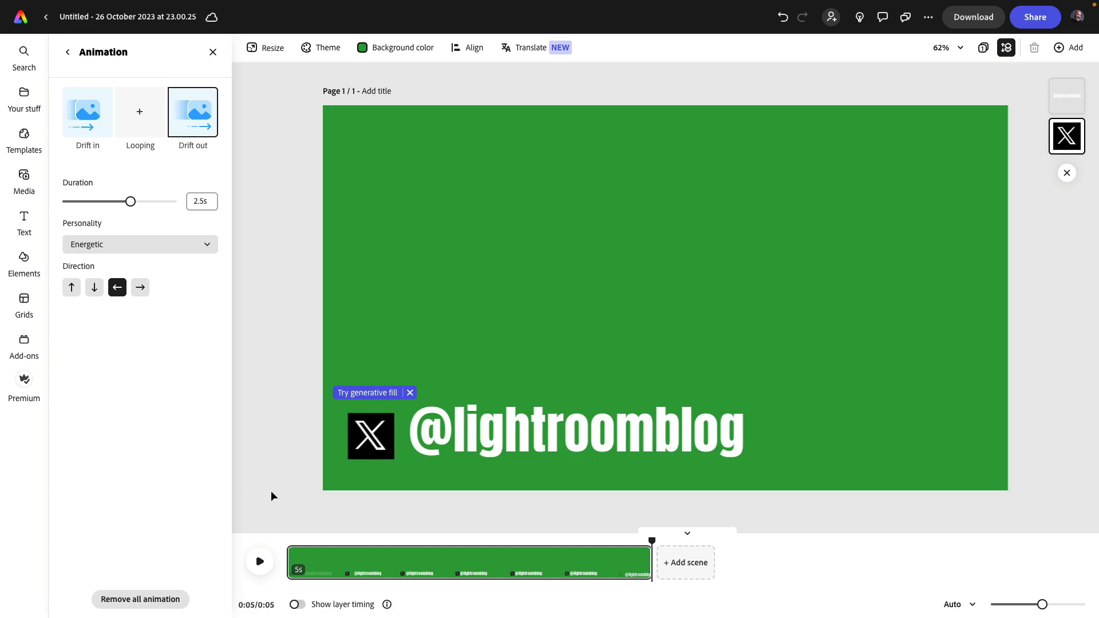
pyautogui.click(260, 562)
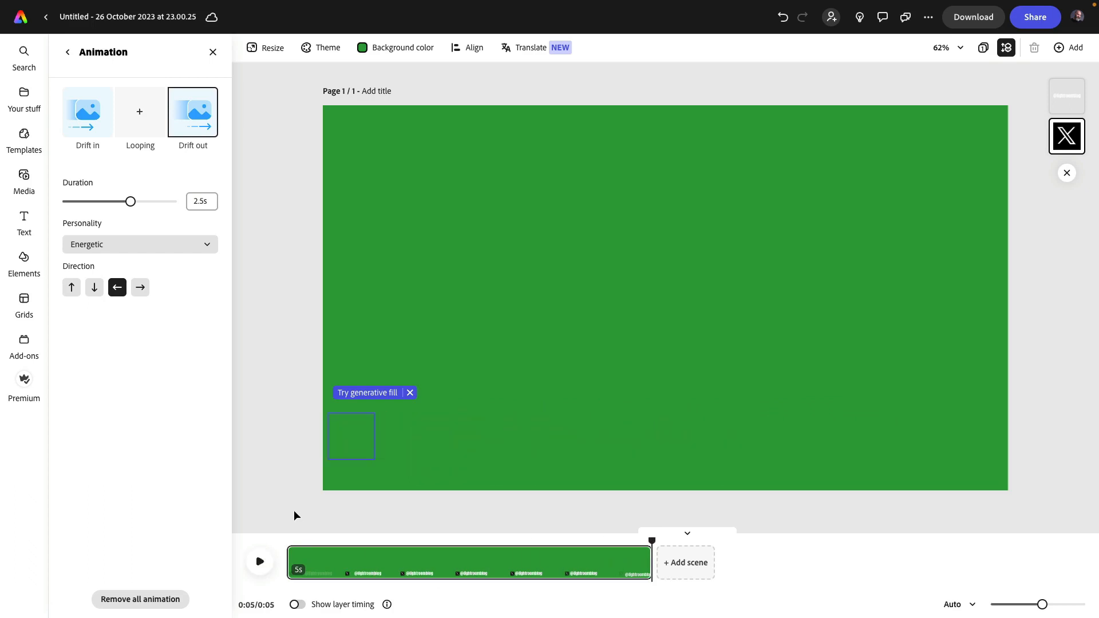
# Step: Rename the project as X-Chroma
pyautogui.click(87, 19)
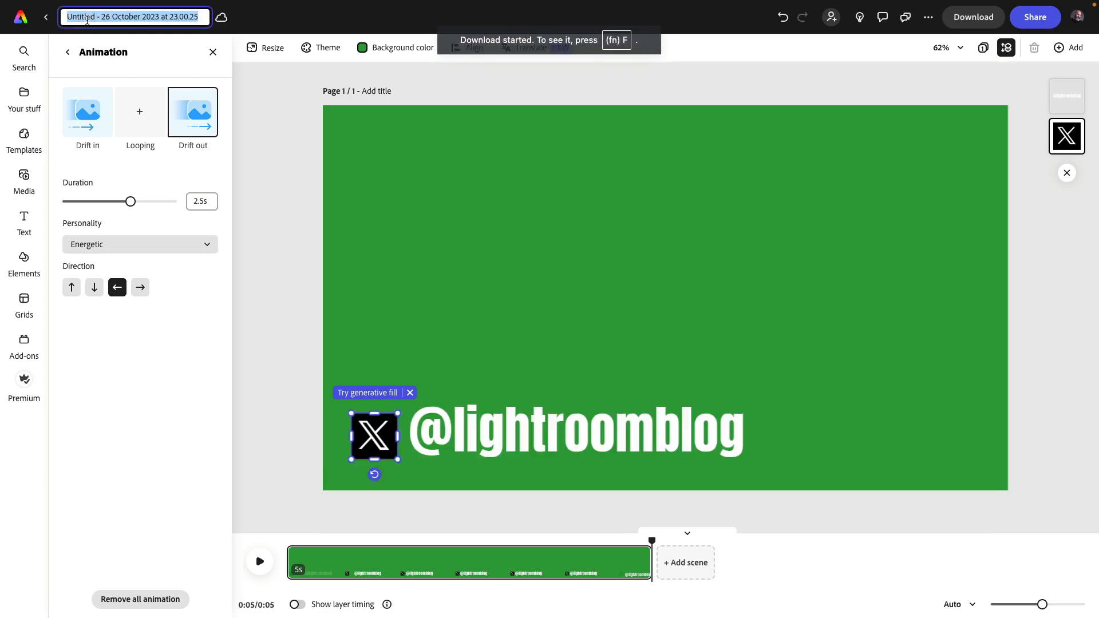
pyautogui.write('X-Chromo')
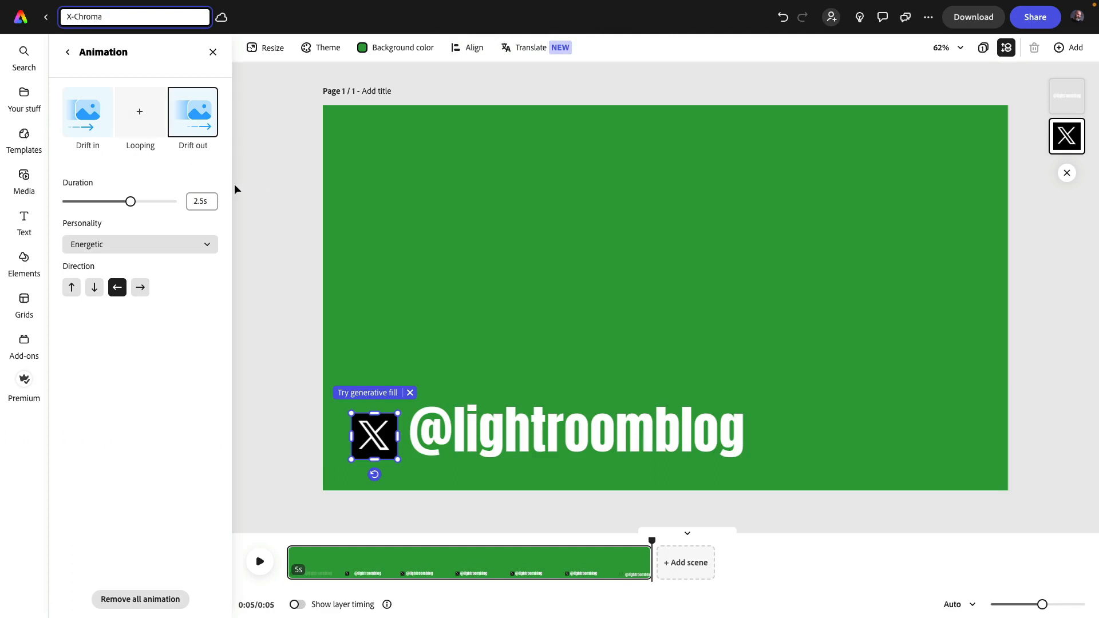
pyautogui.press('Return')
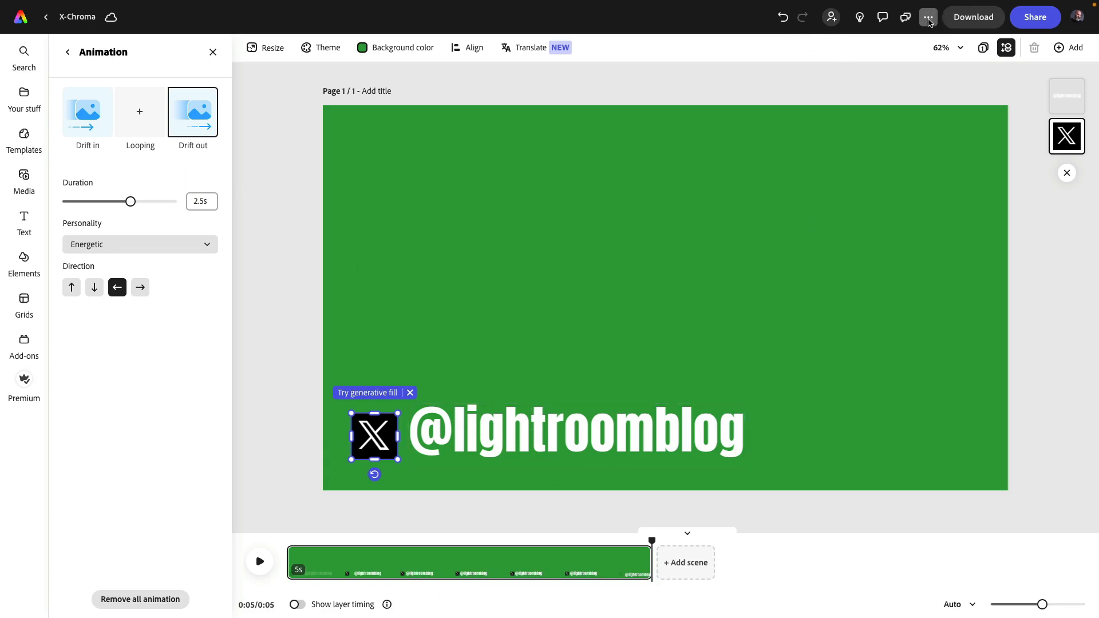
# Step: Duplicate the X-Chroma file under the name Insta-Chroma and open the copy
pyautogui.click(929, 18)
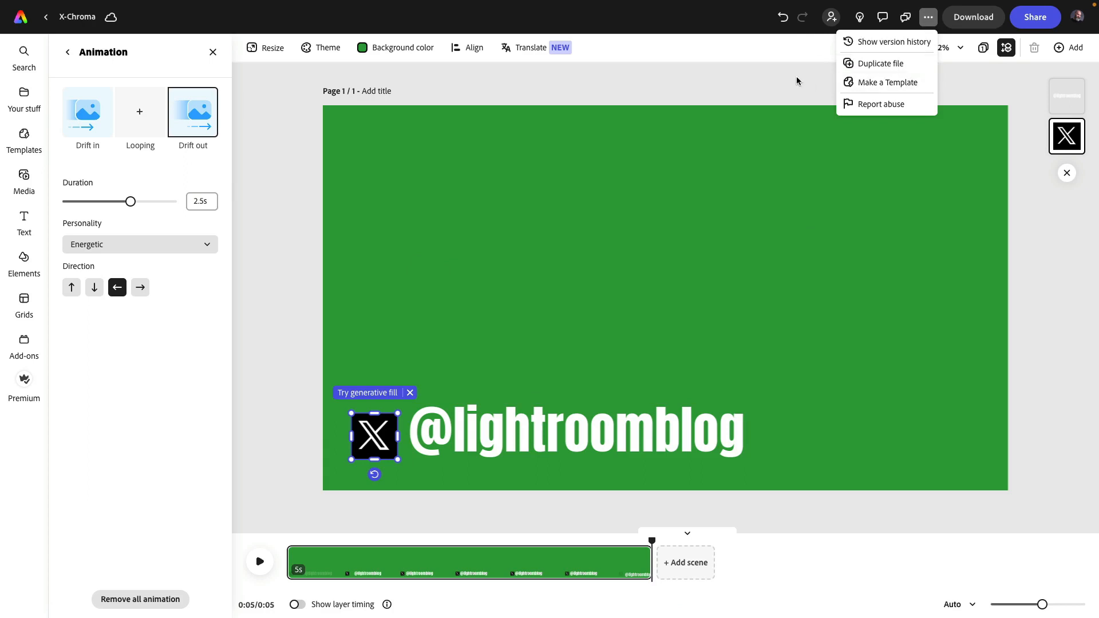
pyautogui.click(880, 65)
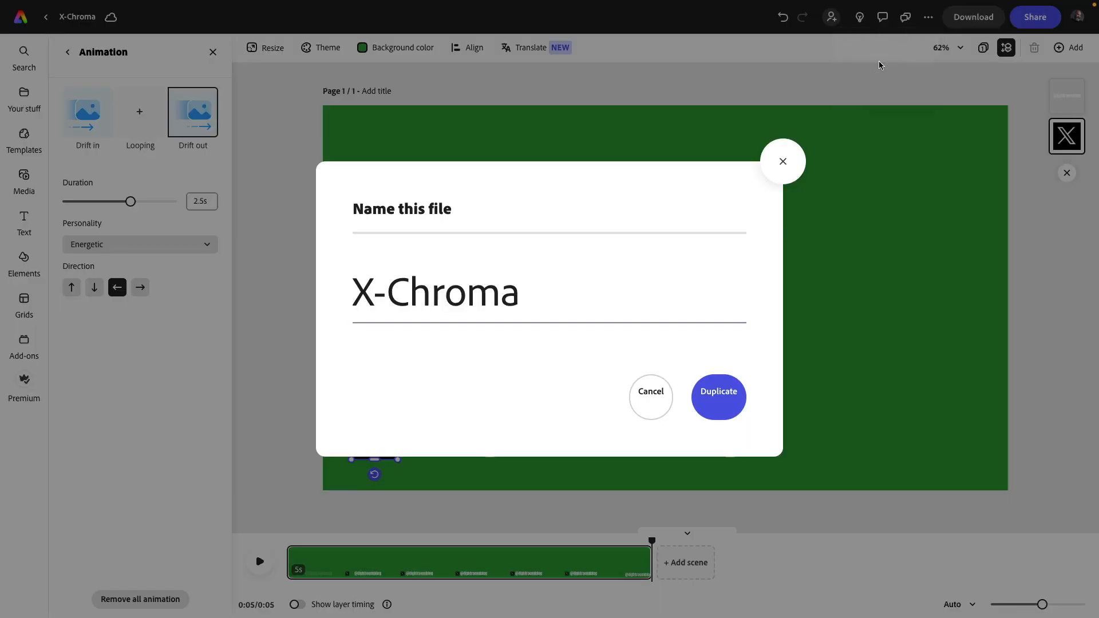
pyautogui.moveTo(374, 291); pyautogui.dragTo(362, 290)
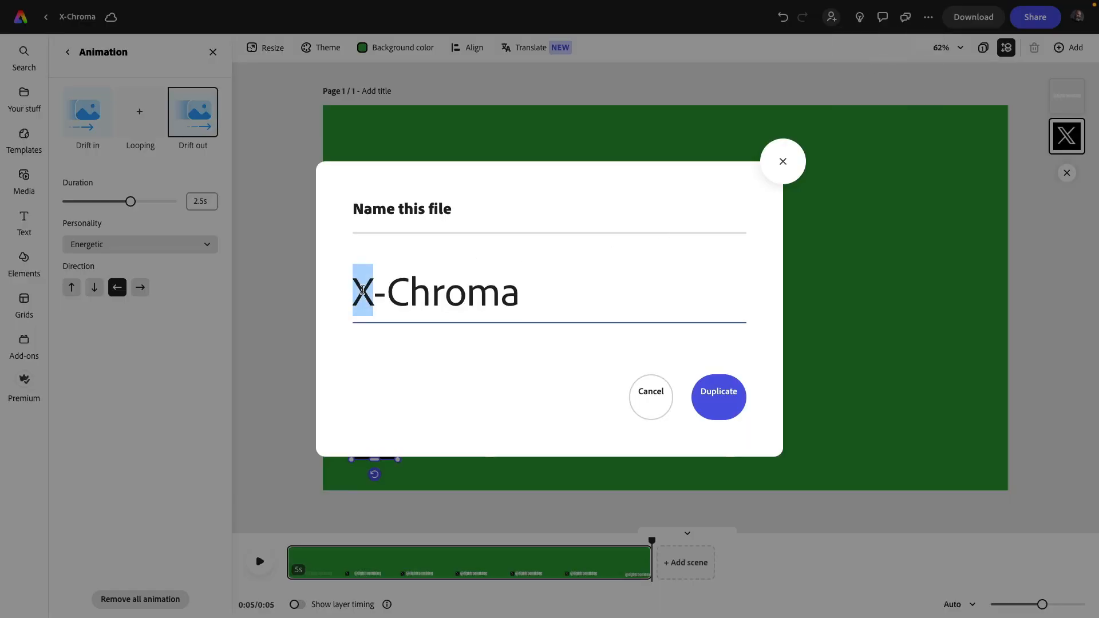
pyautogui.write('Insta')
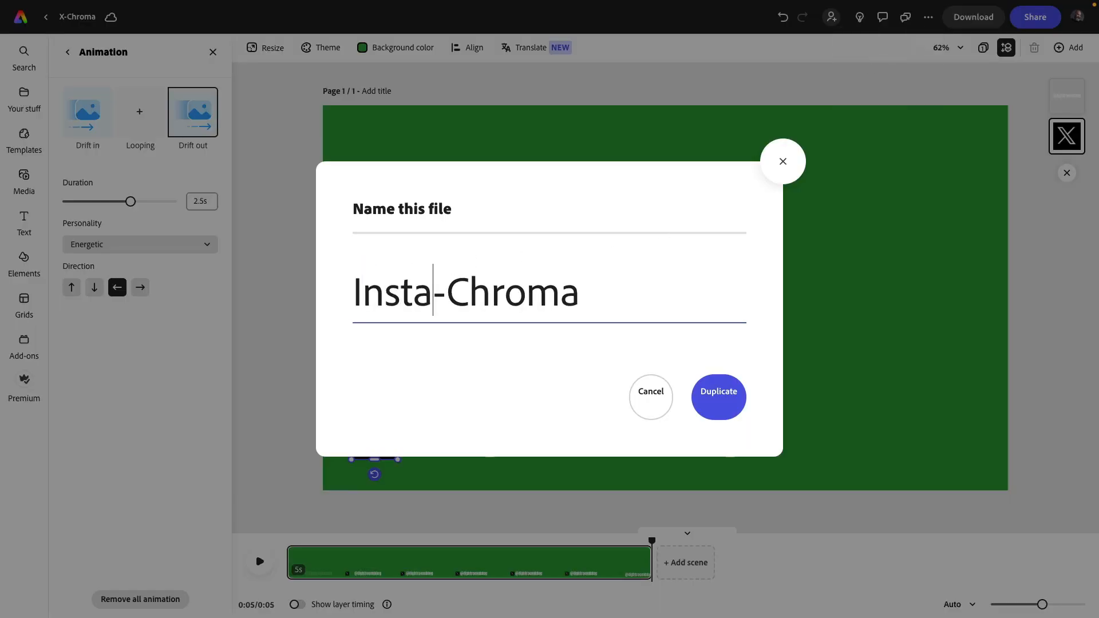
pyautogui.click(726, 404)
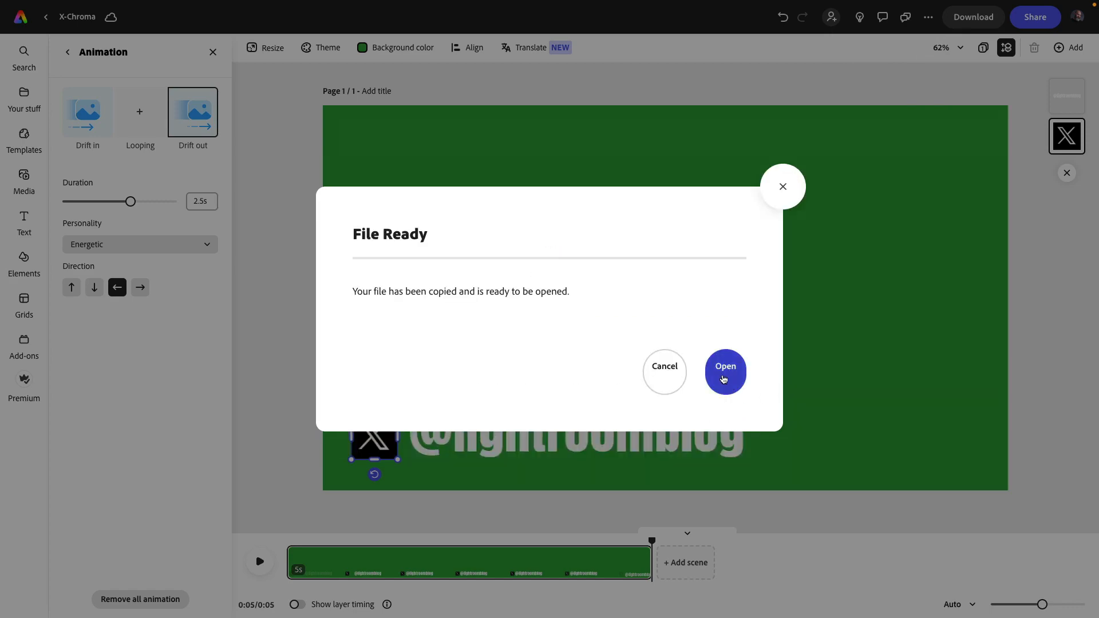
pyautogui.click(722, 374)
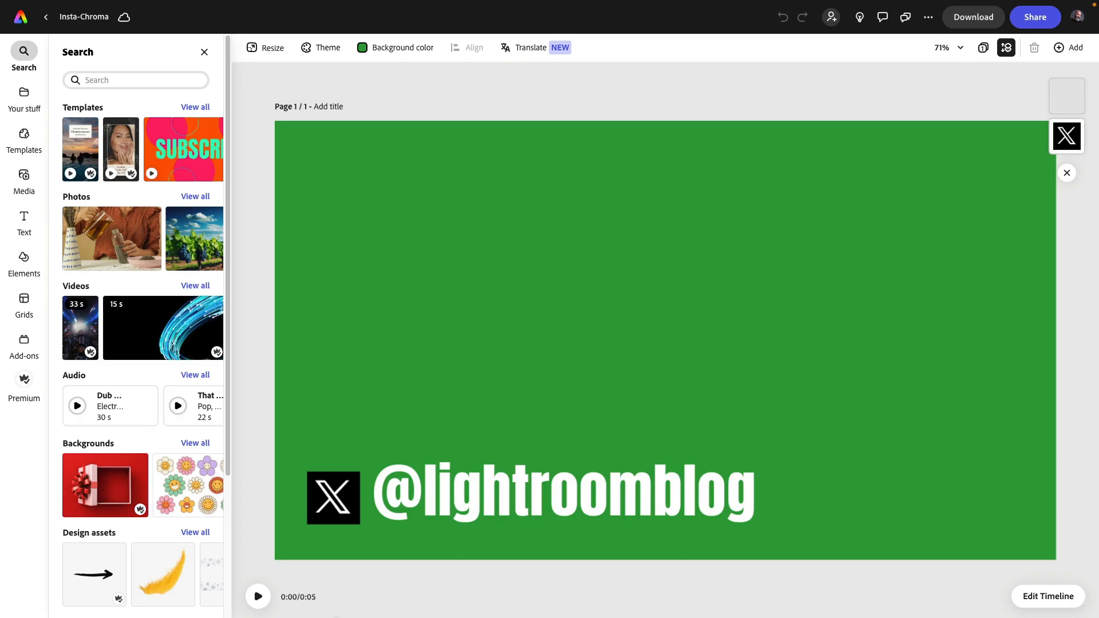
# Step: Replace the X logo beside the handle with the Instagram logo image and preview the scene
pyautogui.moveTo(0, 380); pyautogui.dragTo(332, 495)
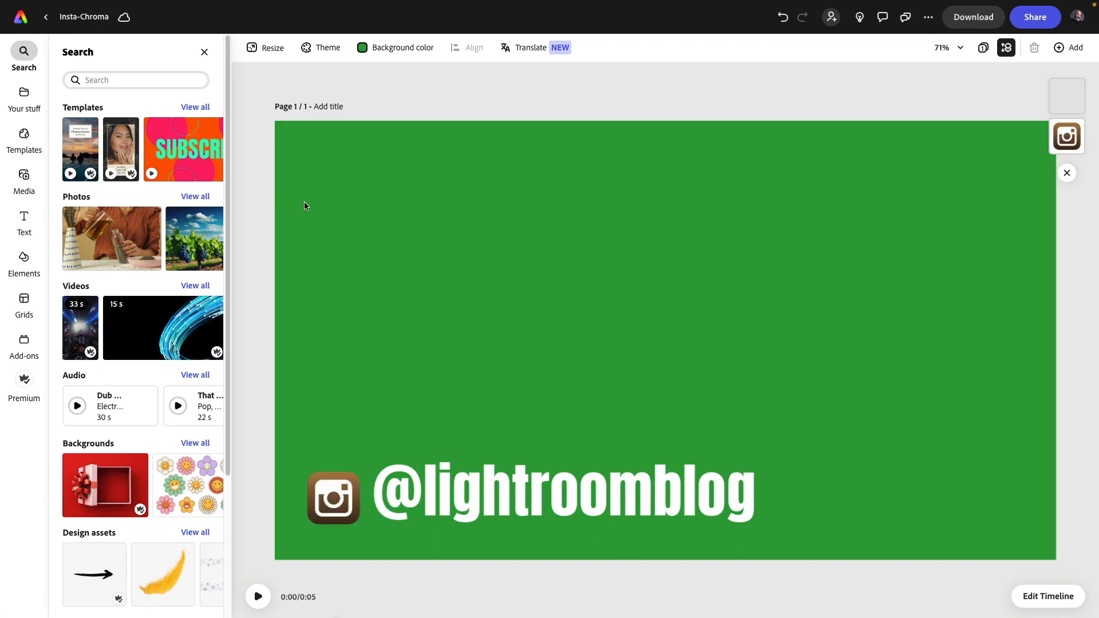
pyautogui.click(256, 595)
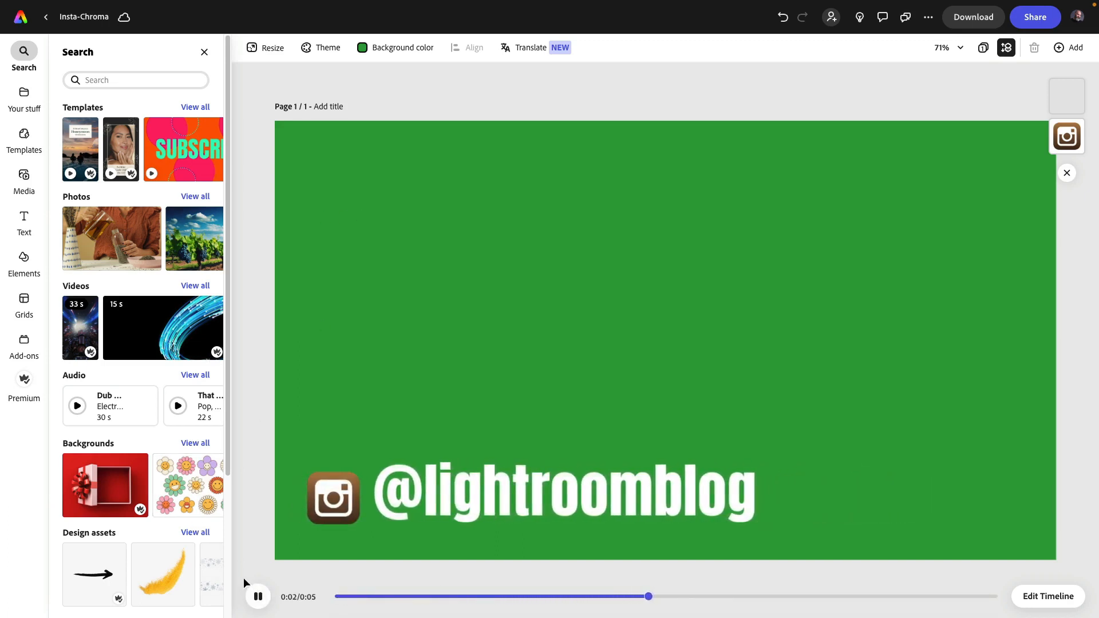
# Step: Duplicate the file as Facebook-Chroma, open the copy and replace its Instagram logo with the Facebook logo image
pyautogui.click(926, 18)
pyautogui.click(889, 65)
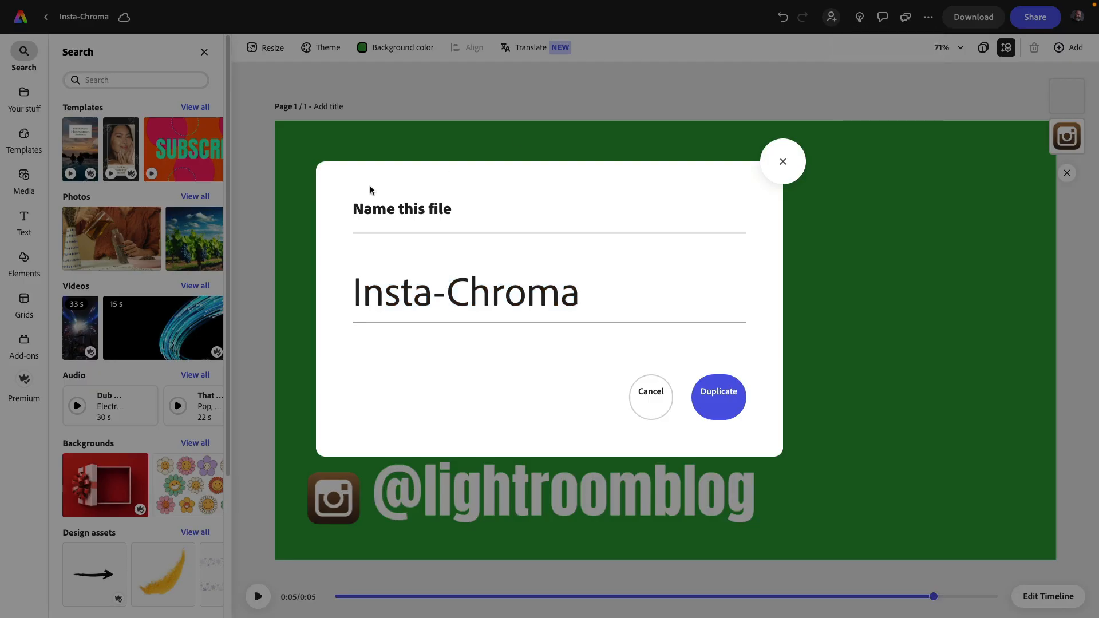
pyautogui.moveTo(432, 295); pyautogui.dragTo(256, 298)
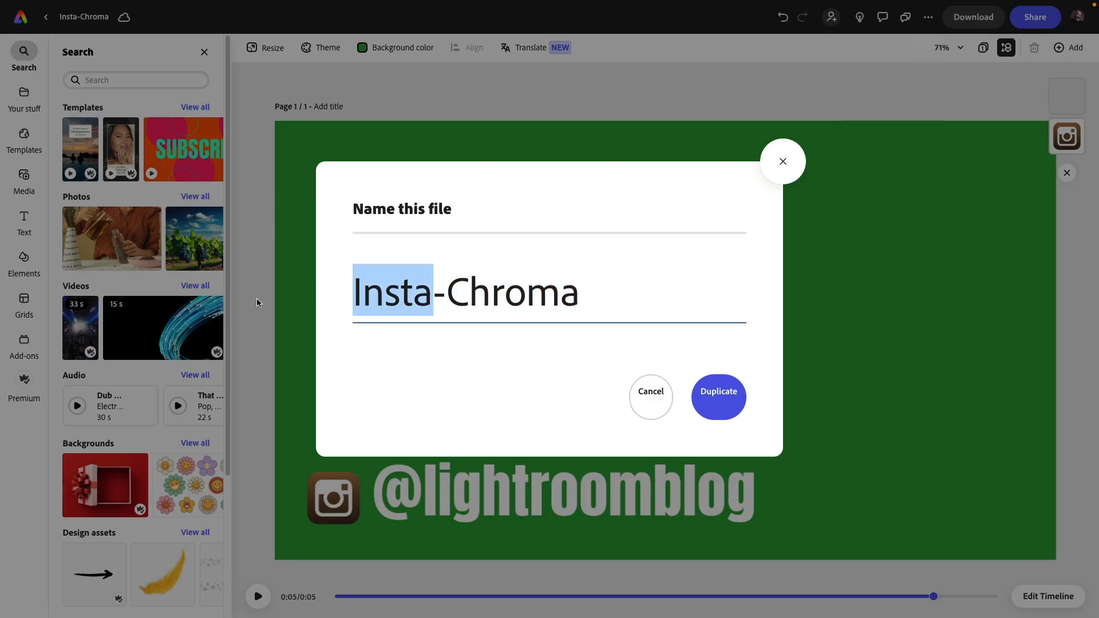
pyautogui.write('Facebook')
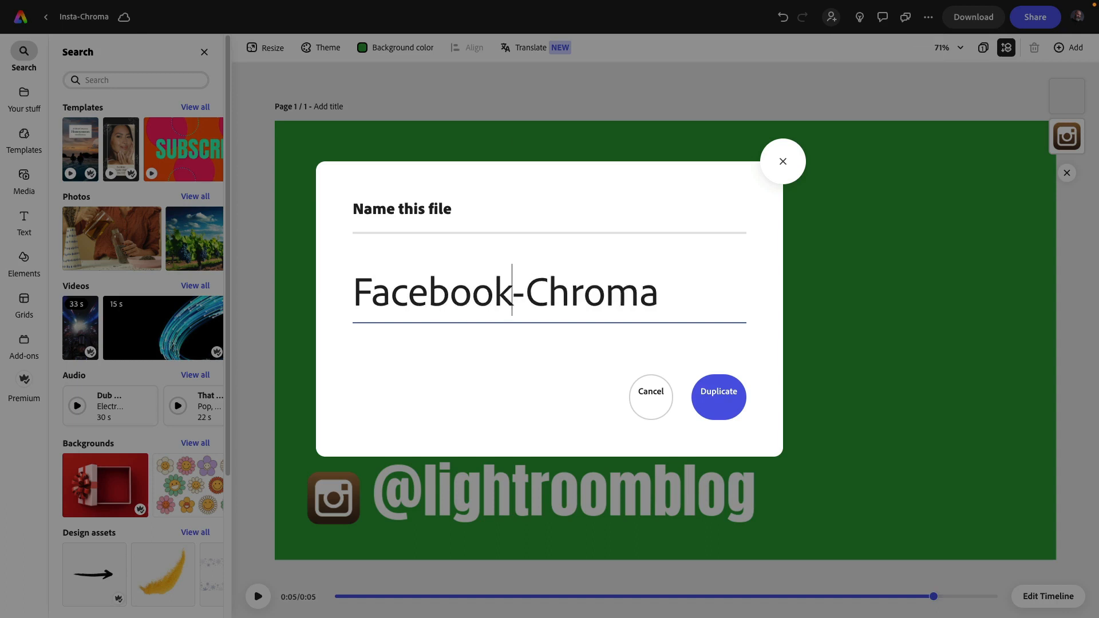
pyautogui.click(723, 399)
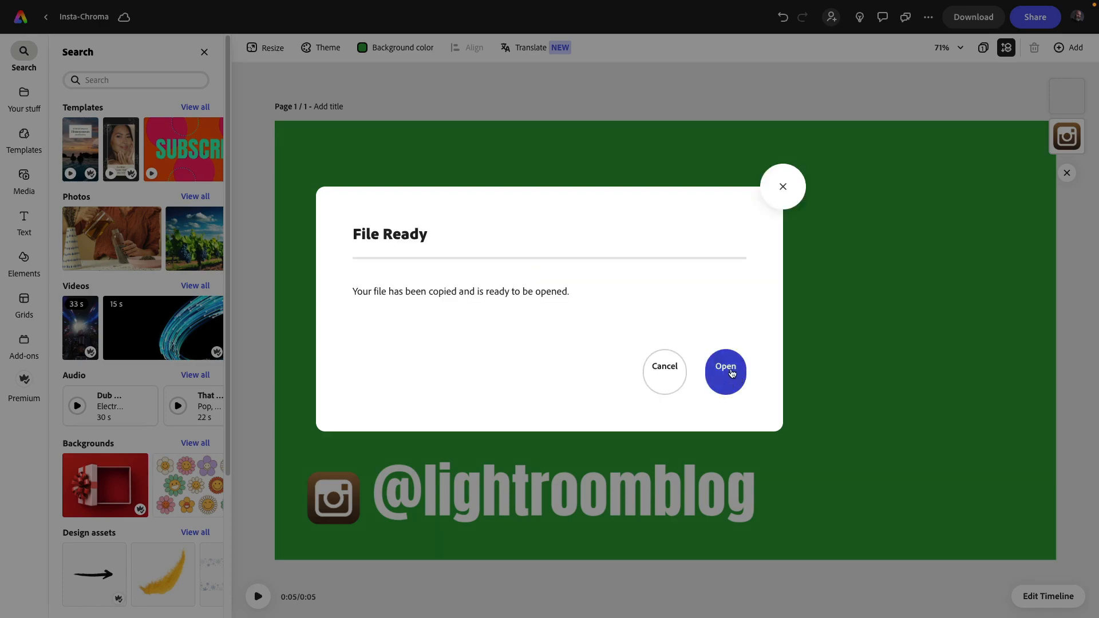
pyautogui.click(730, 375)
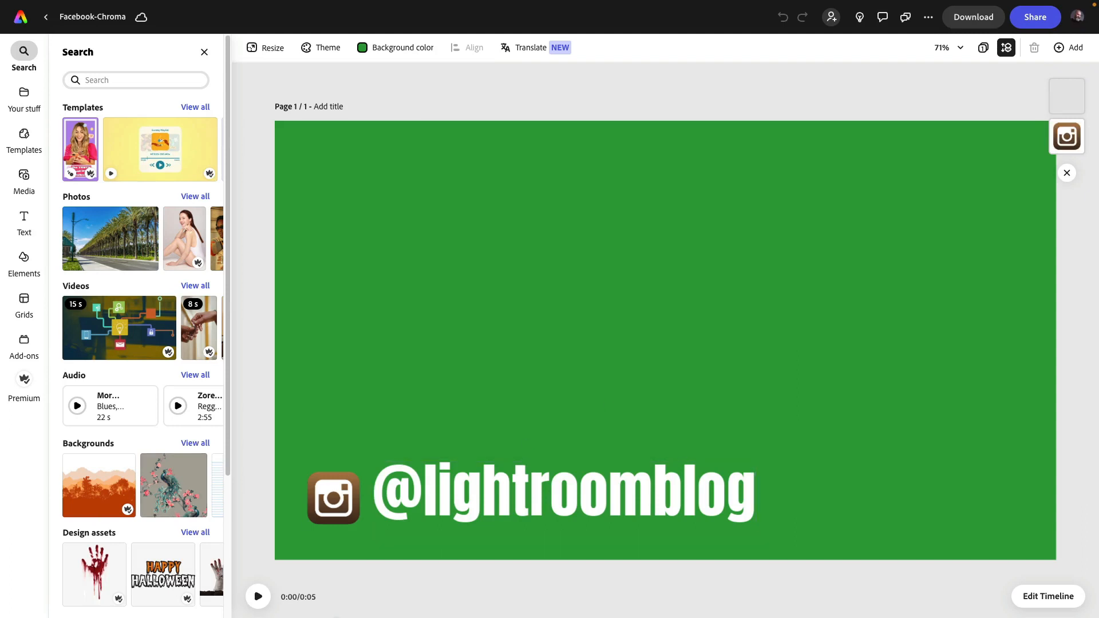
pyautogui.moveTo(1, 395); pyautogui.dragTo(334, 497)
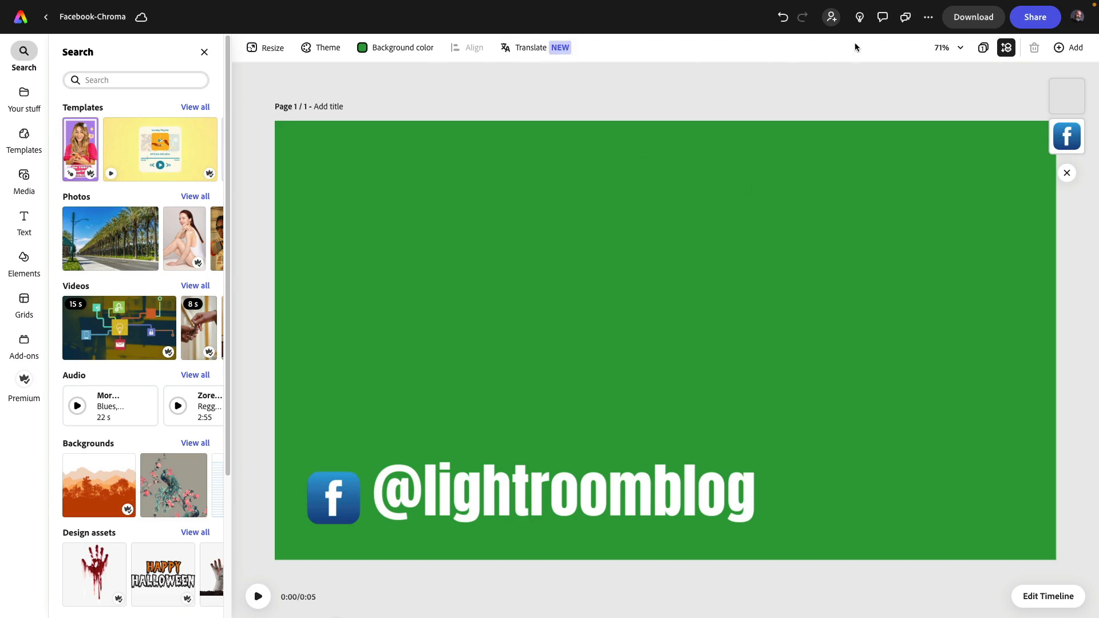
# Step: Duplicate the file as YouTube-Chroma, open the copy and replace its Facebook logo with the YouTube logo image
pyautogui.click(928, 18)
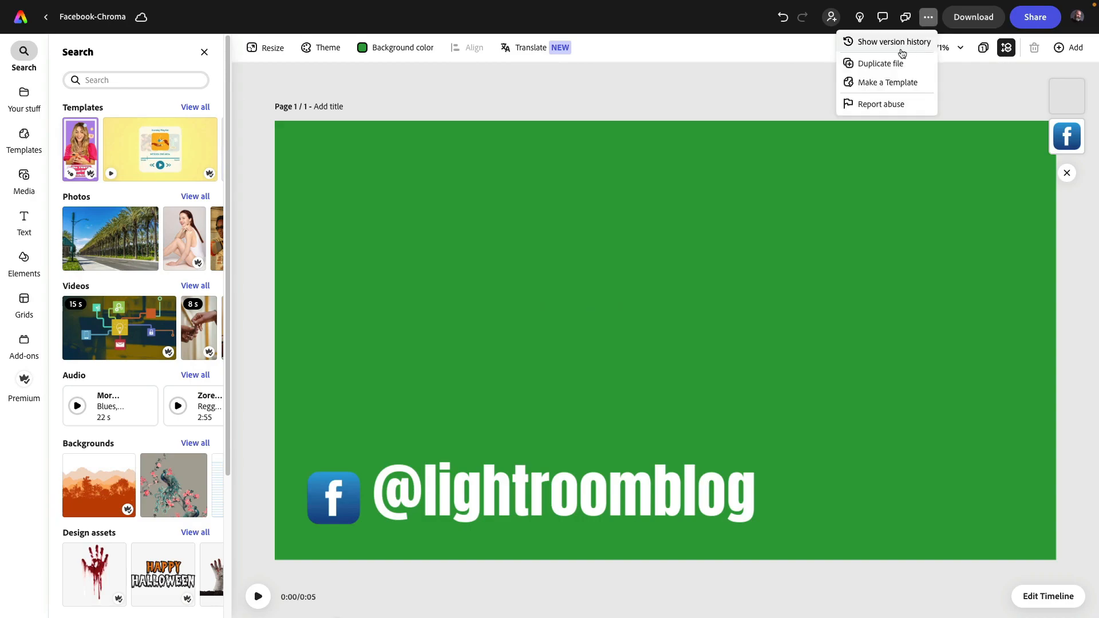
pyautogui.click(902, 61)
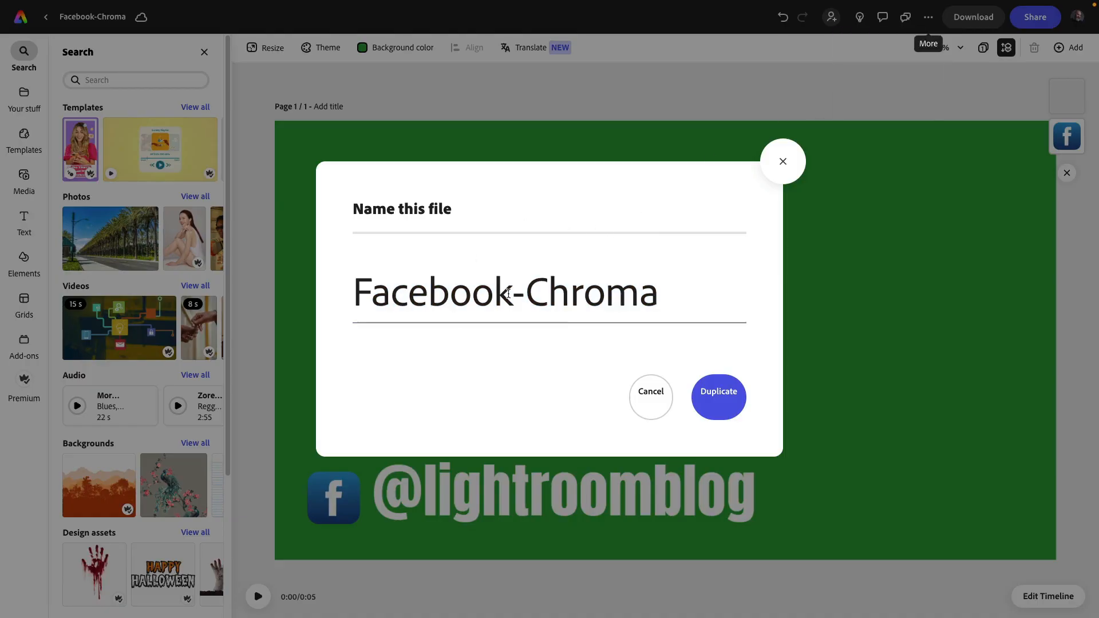
pyautogui.moveTo(511, 293); pyautogui.dragTo(332, 302)
pyautogui.write('Yout')
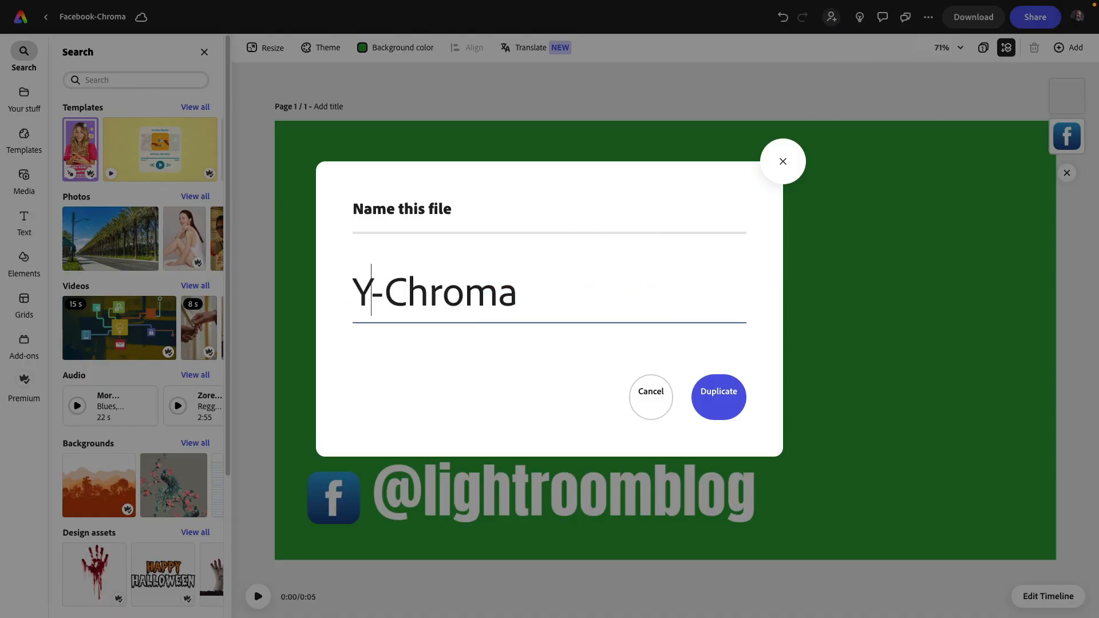
pyautogui.press('BackSpace')
pyautogui.write('Tube')
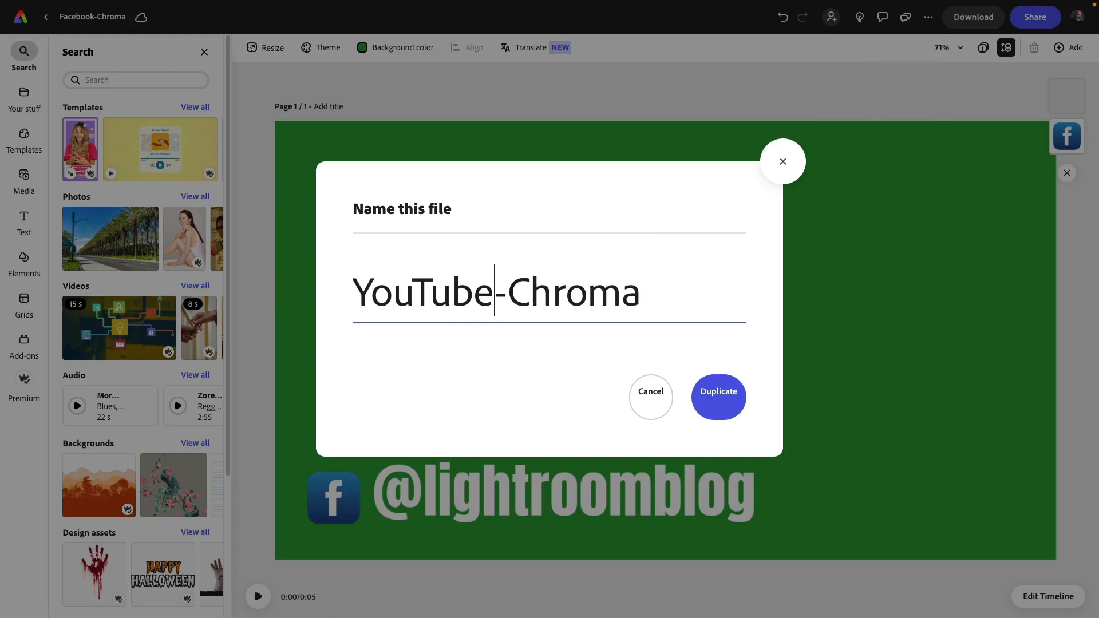
pyautogui.click(734, 401)
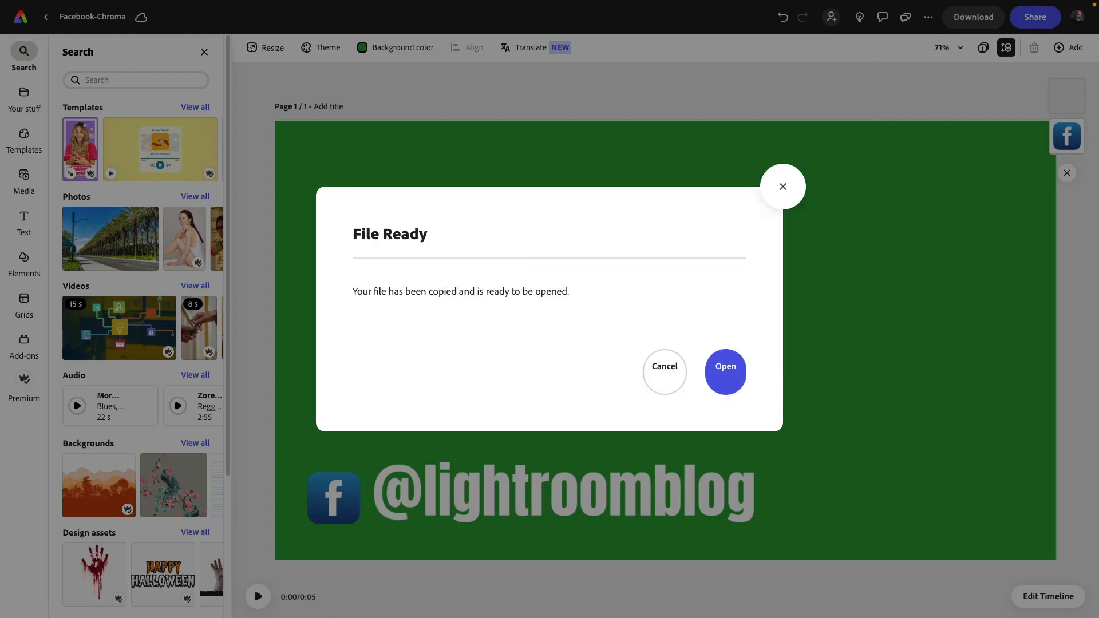
pyautogui.click(726, 372)
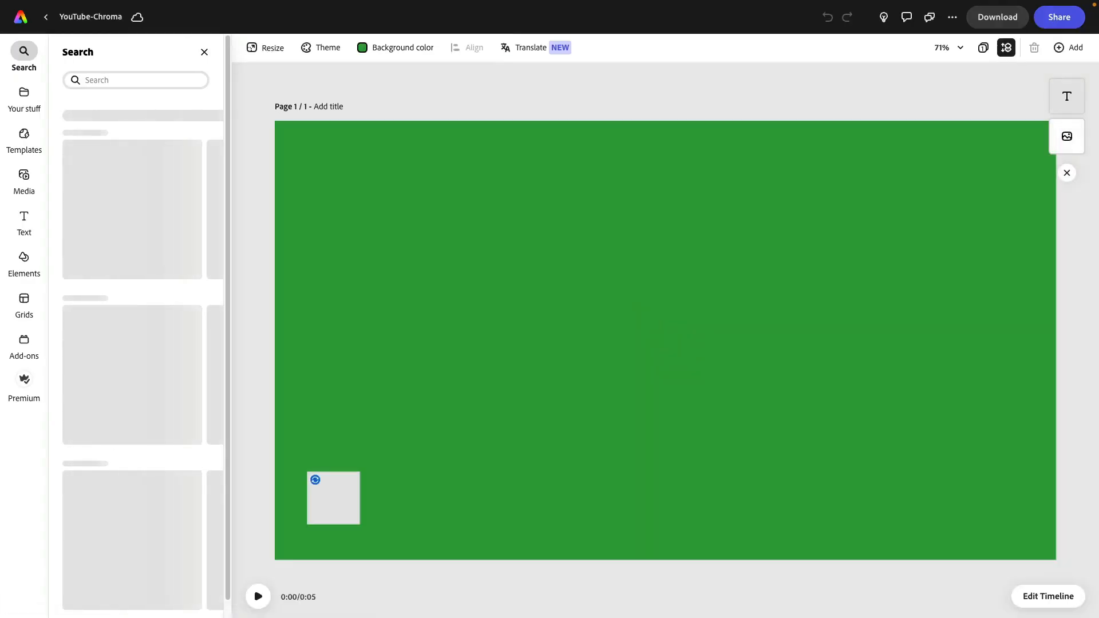
pyautogui.moveTo(316, 427); pyautogui.dragTo(331, 504)
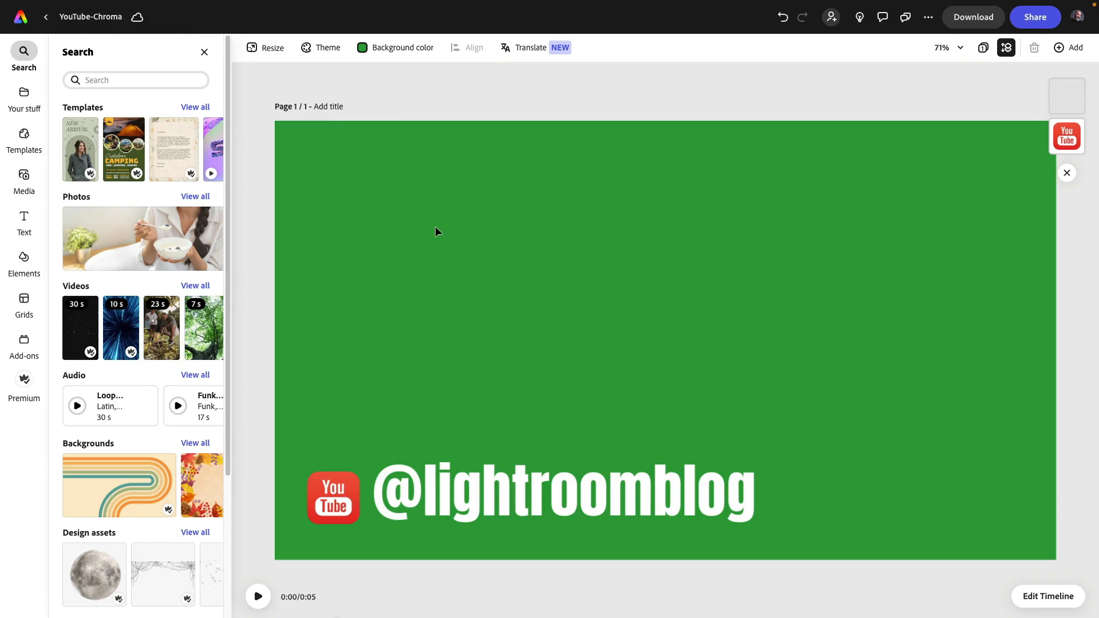
# Step: Download YouTube-Chroma as an MP4 at 1080p and return to the overview of saved files
pyautogui.click(957, 22)
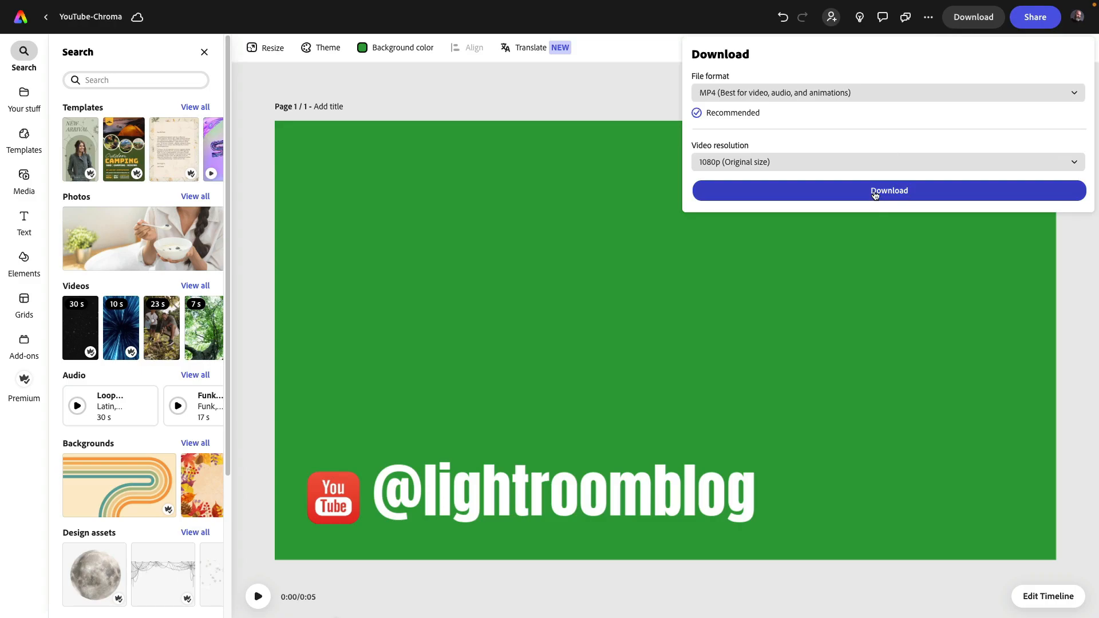
pyautogui.click(875, 194)
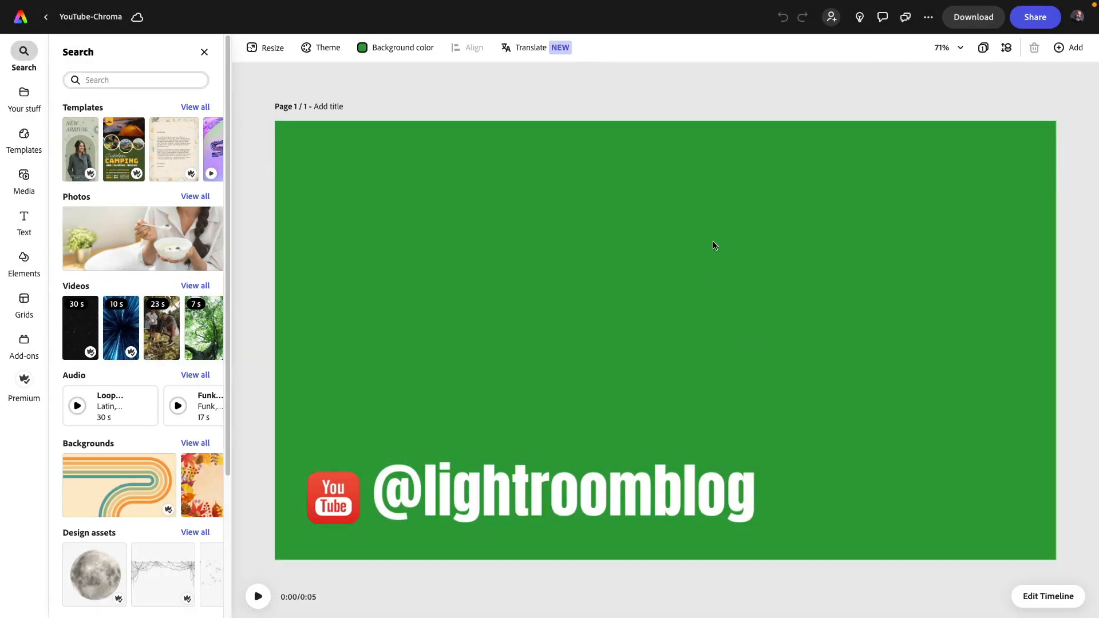
pyautogui.click(23, 93)
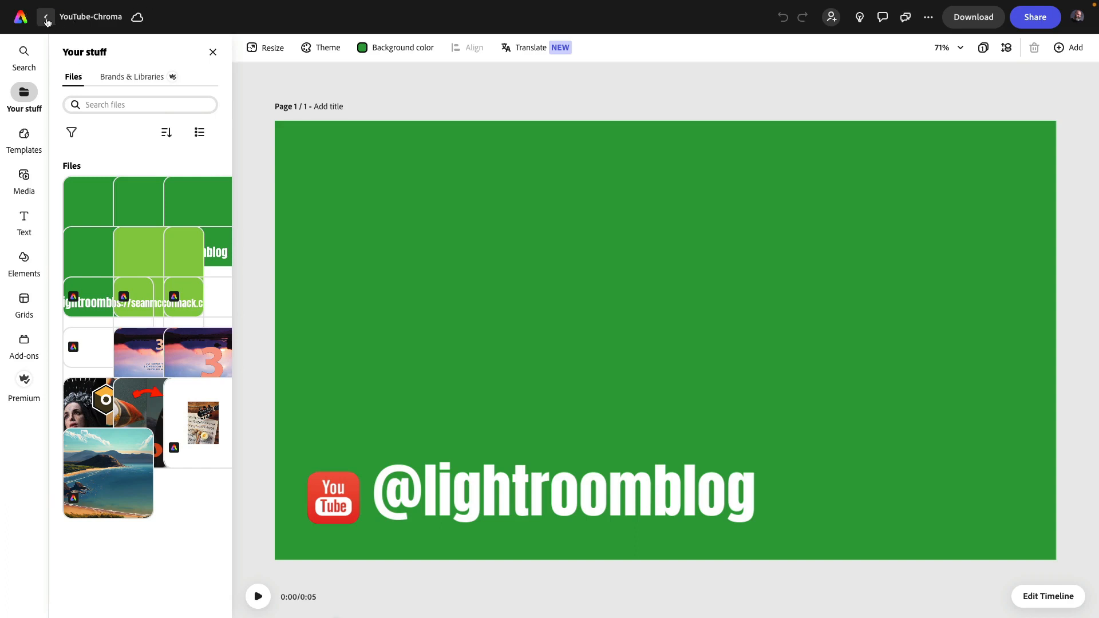
pyautogui.click(47, 17)
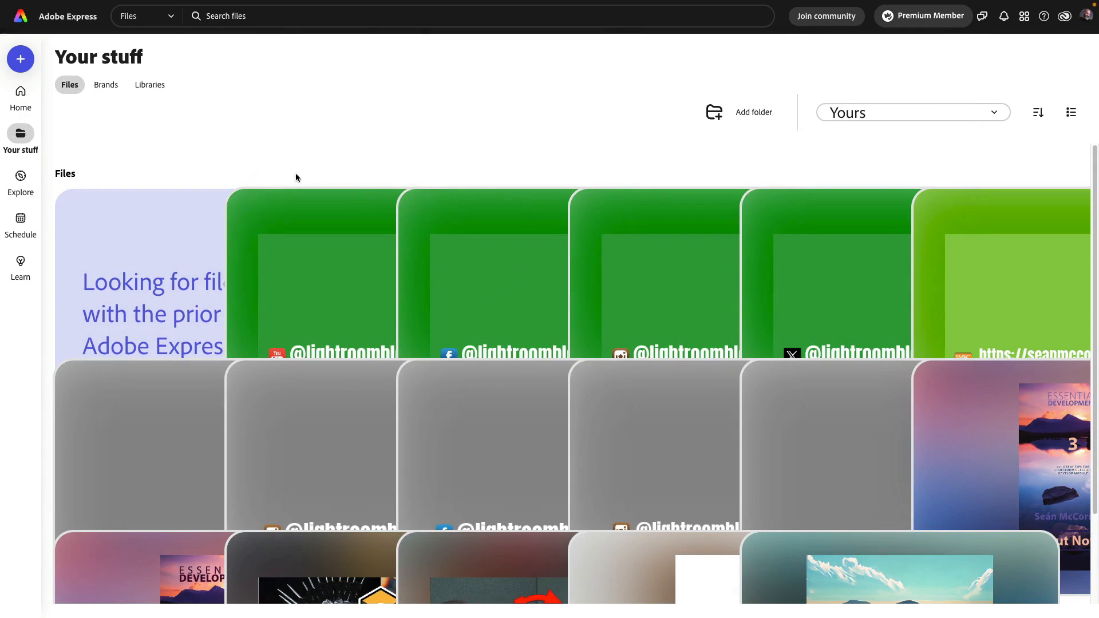
# Step: Open the Facebook-Chroma project from the saved files and download it
pyautogui.moveTo(472, 226)
pyautogui.click(493, 280)
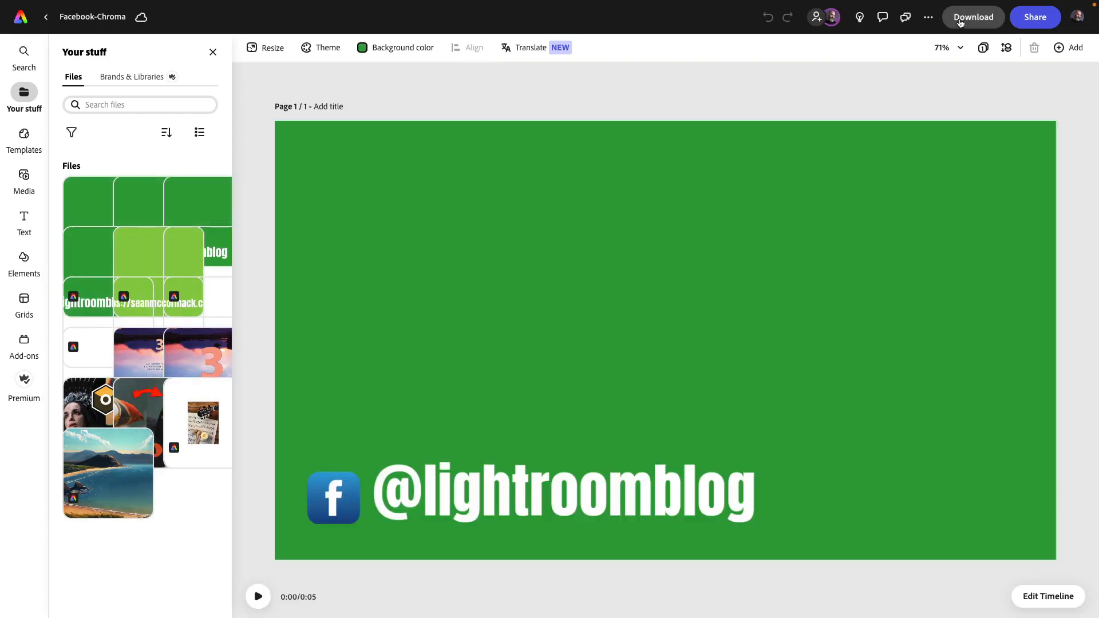
pyautogui.click(960, 22)
pyautogui.click(813, 189)
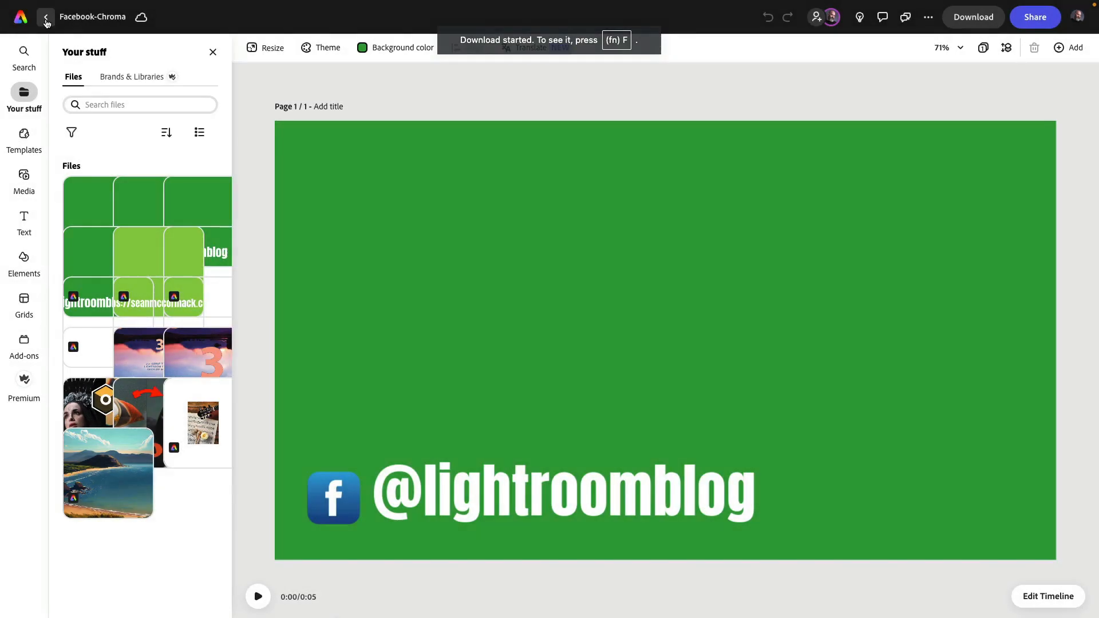
# Step: Return to the saved files and open the Insta-Chroma project
pyautogui.click(46, 22)
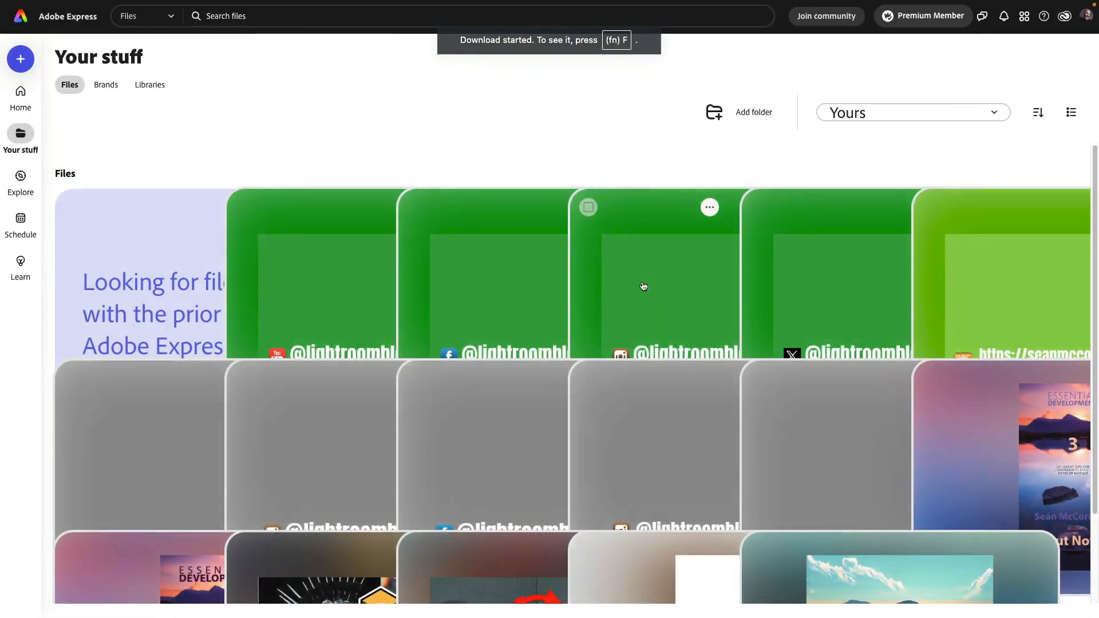
pyautogui.click(642, 288)
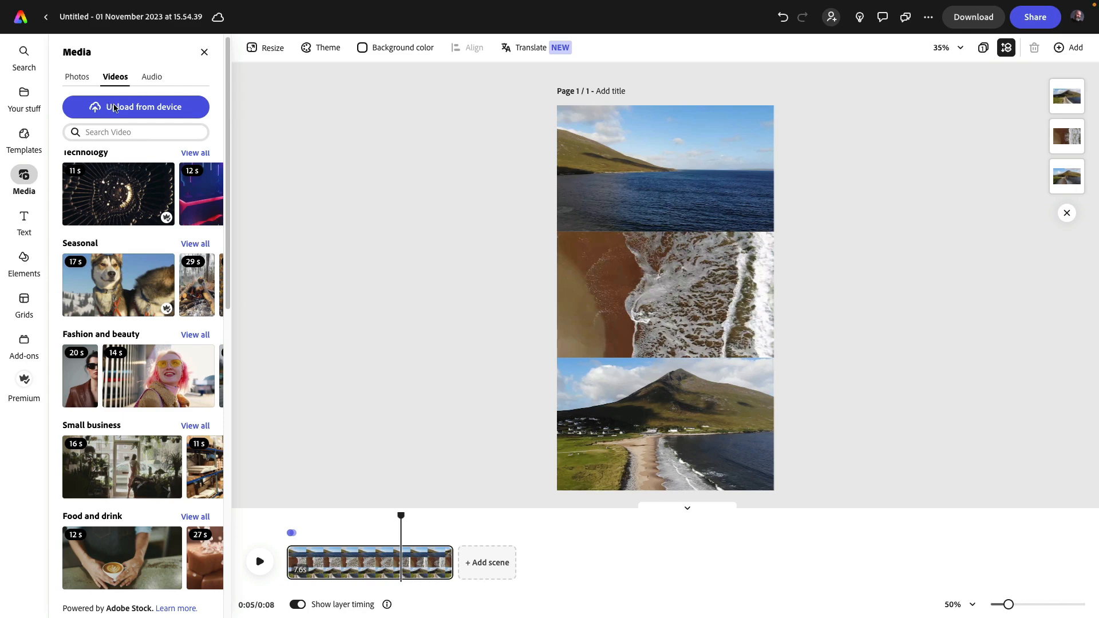
# Step: Select the top sea video in the three-clip vertical layout and extend the scene's duration to about 21 seconds
pyautogui.click(671, 273)
pyautogui.click(704, 444)
pyautogui.click(676, 184)
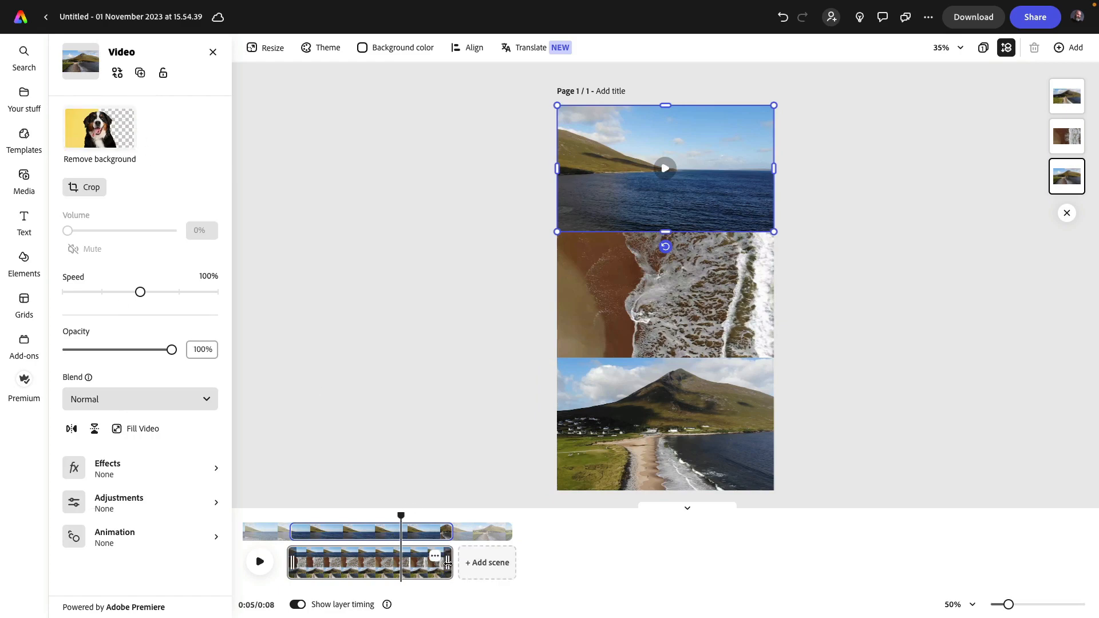
pyautogui.moveTo(448, 563); pyautogui.dragTo(739, 564)
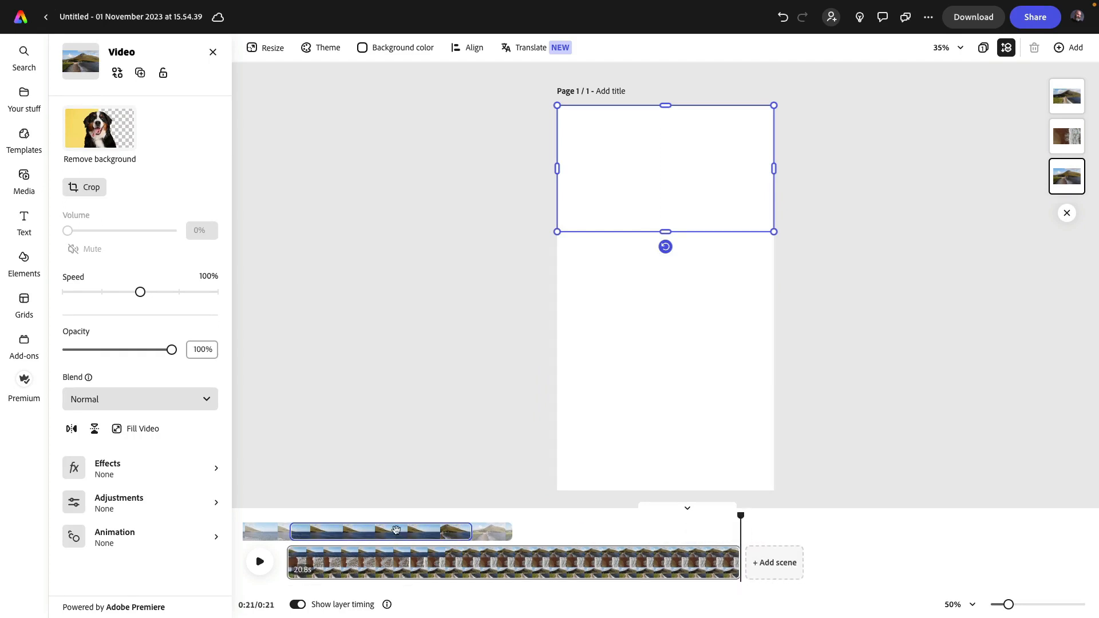
# Step: Trim the top sea video's layer timing so it runs from the scene's start to about 8 seconds
pyautogui.click(391, 531)
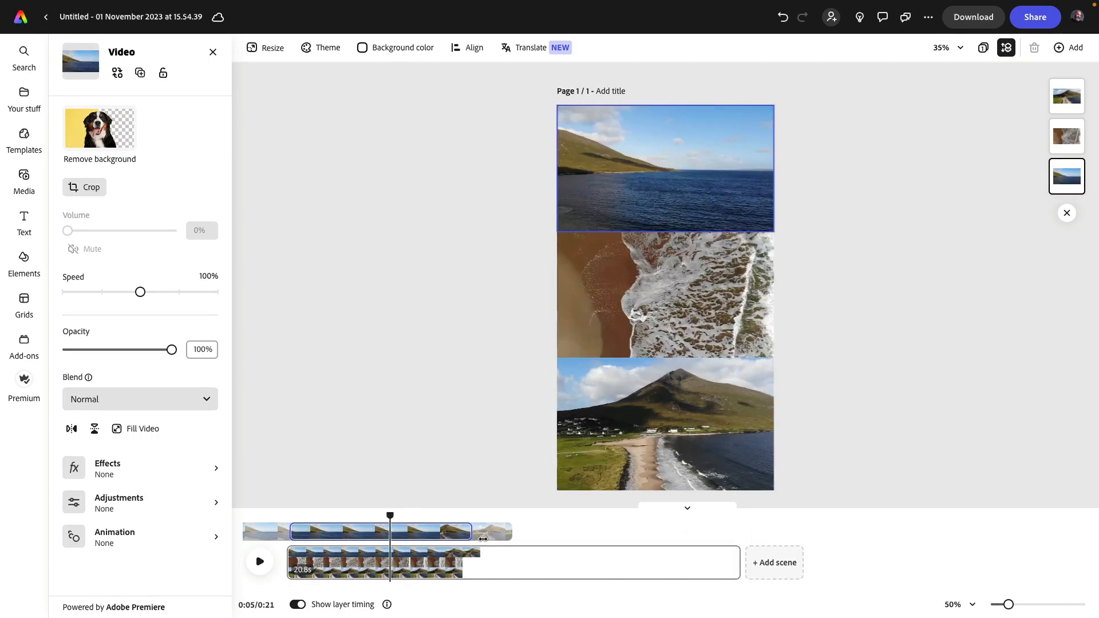
pyautogui.moveTo(483, 539); pyautogui.dragTo(432, 538)
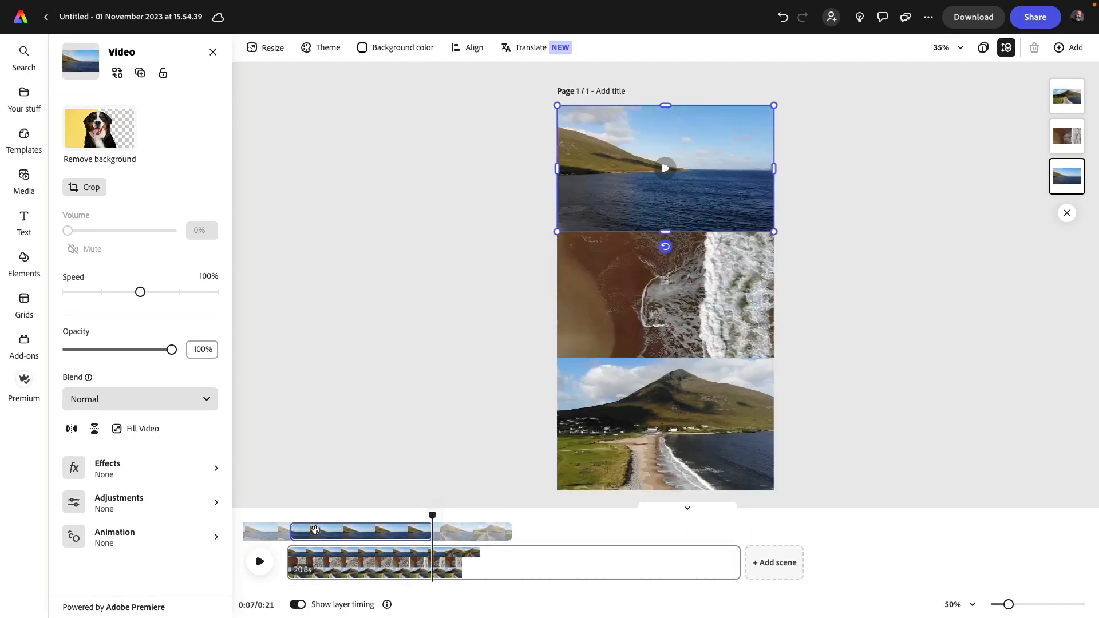
pyautogui.moveTo(320, 534); pyautogui.dragTo(288, 531)
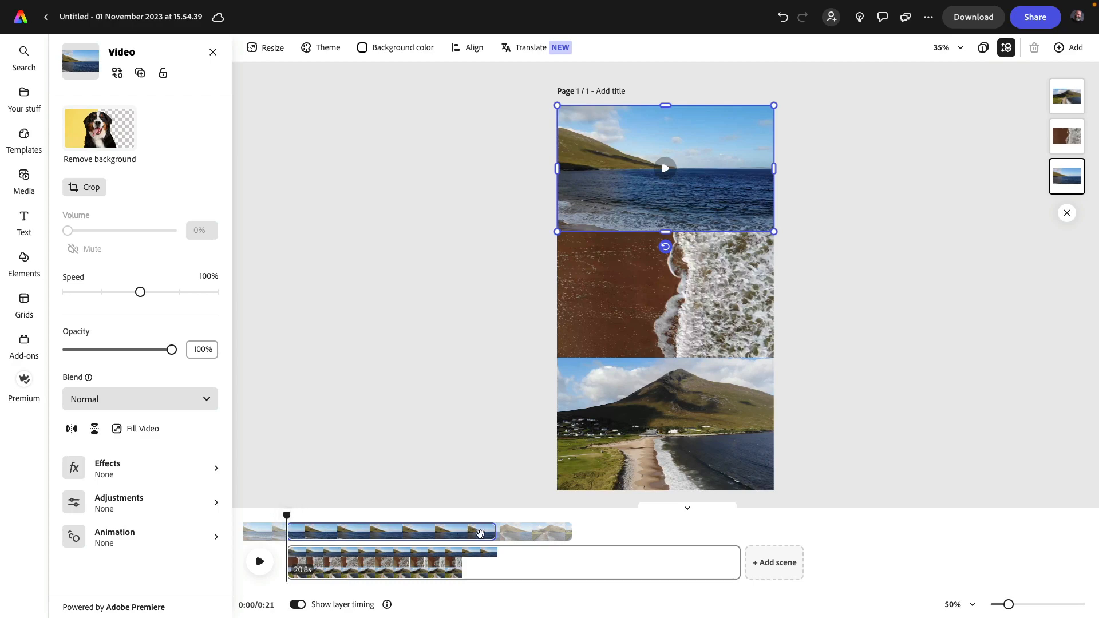
pyautogui.moveTo(490, 533); pyautogui.dragTo(464, 532)
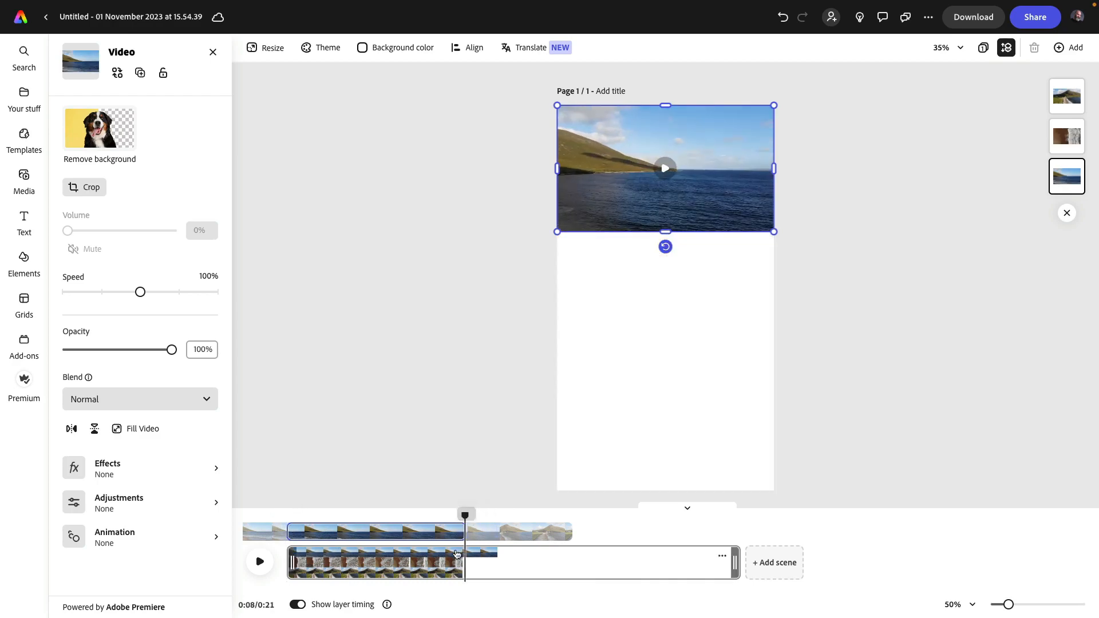
# Step: Trim the bottom mountain and beach video's layer timing so it runs from the scene's start to about 6 seconds
pyautogui.click(442, 570)
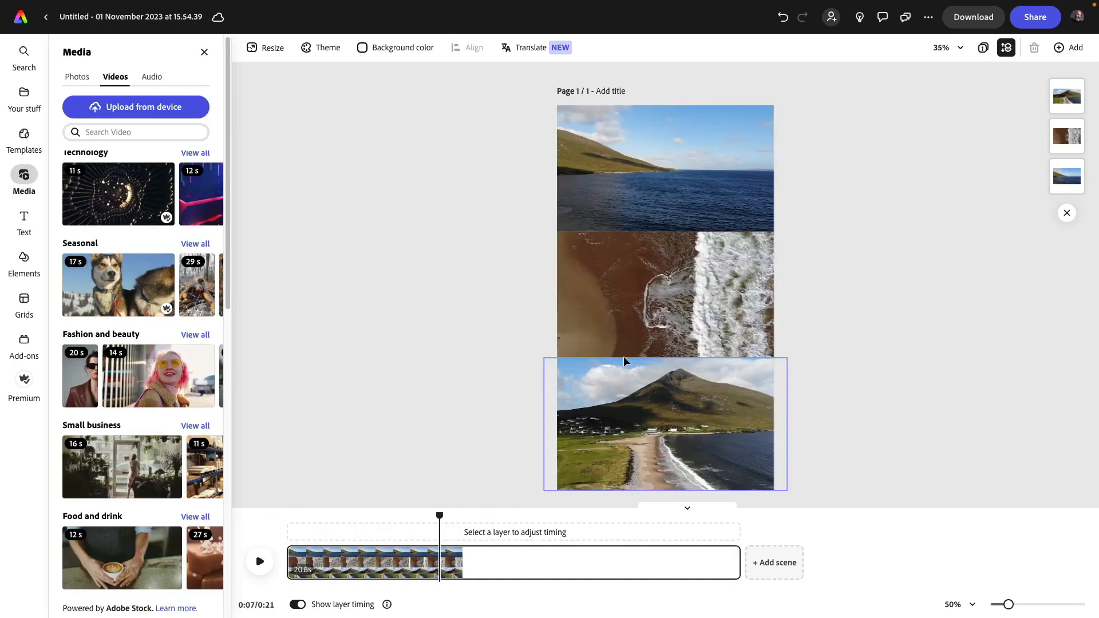
pyautogui.click(618, 326)
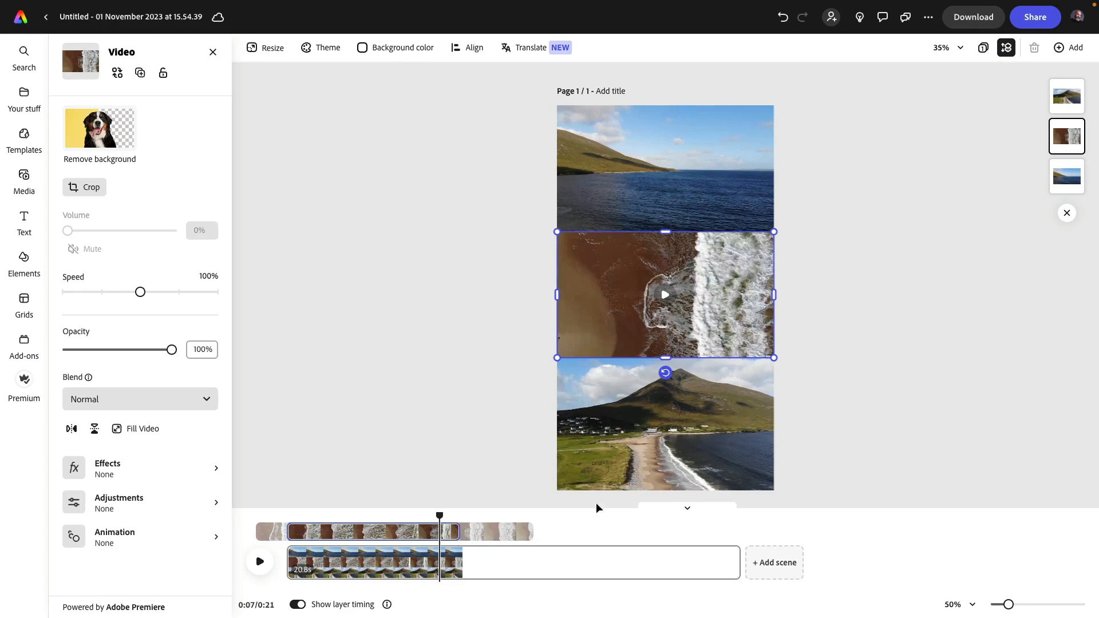
pyautogui.click(614, 471)
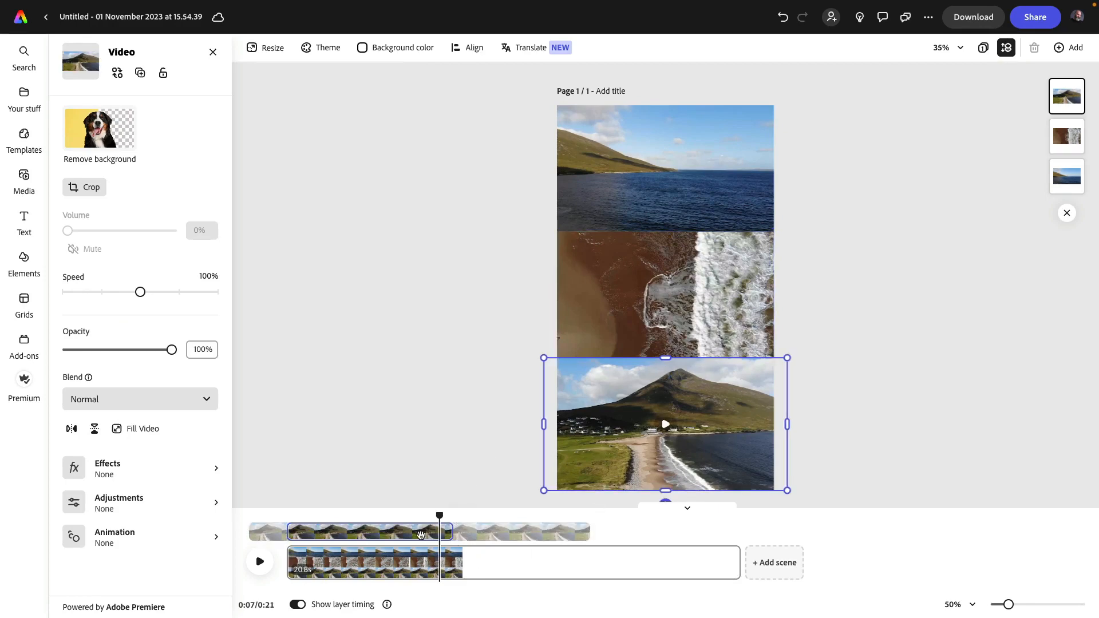
pyautogui.moveTo(421, 535); pyautogui.dragTo(555, 532)
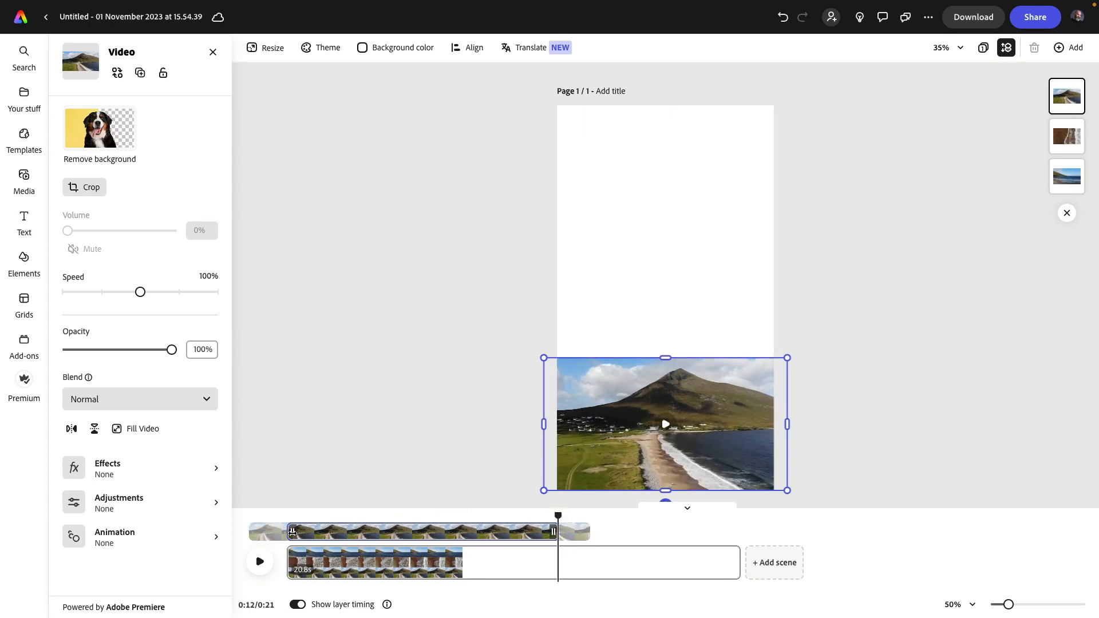
pyautogui.moveTo(293, 531); pyautogui.dragTo(332, 537)
pyautogui.moveTo(410, 536)
pyautogui.mouseDown()
pyautogui.moveTo(437, 537)
pyautogui.moveTo(408, 537)
pyautogui.mouseUp()
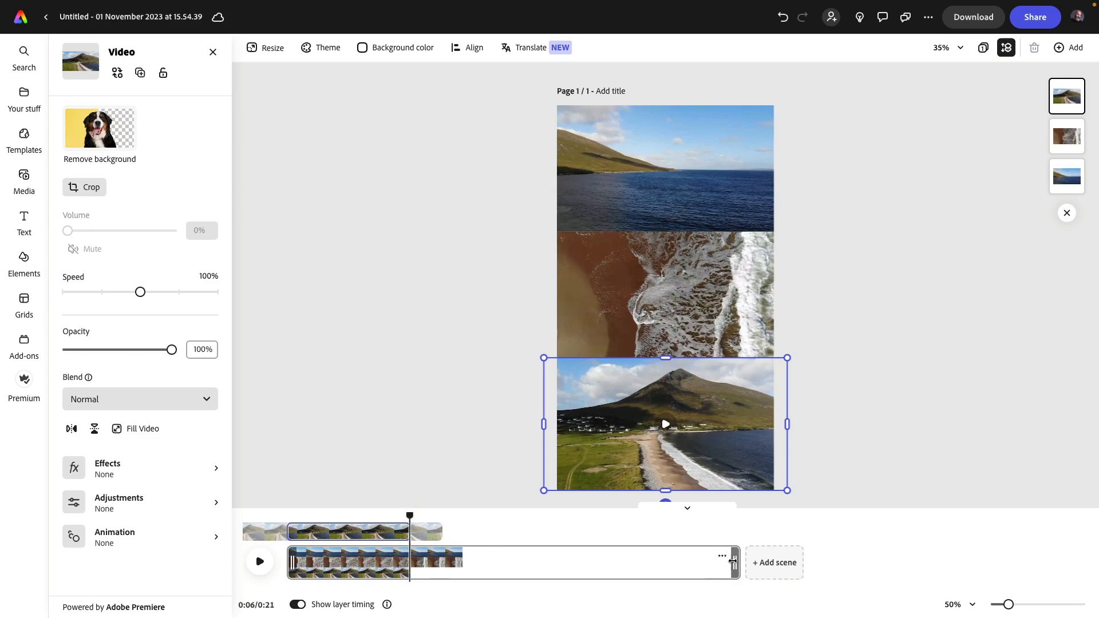
# Step: Shorten the scene to 5.6 seconds so it ends with the bottom video, and play it back
pyautogui.moveTo(733, 561); pyautogui.dragTo(408, 563)
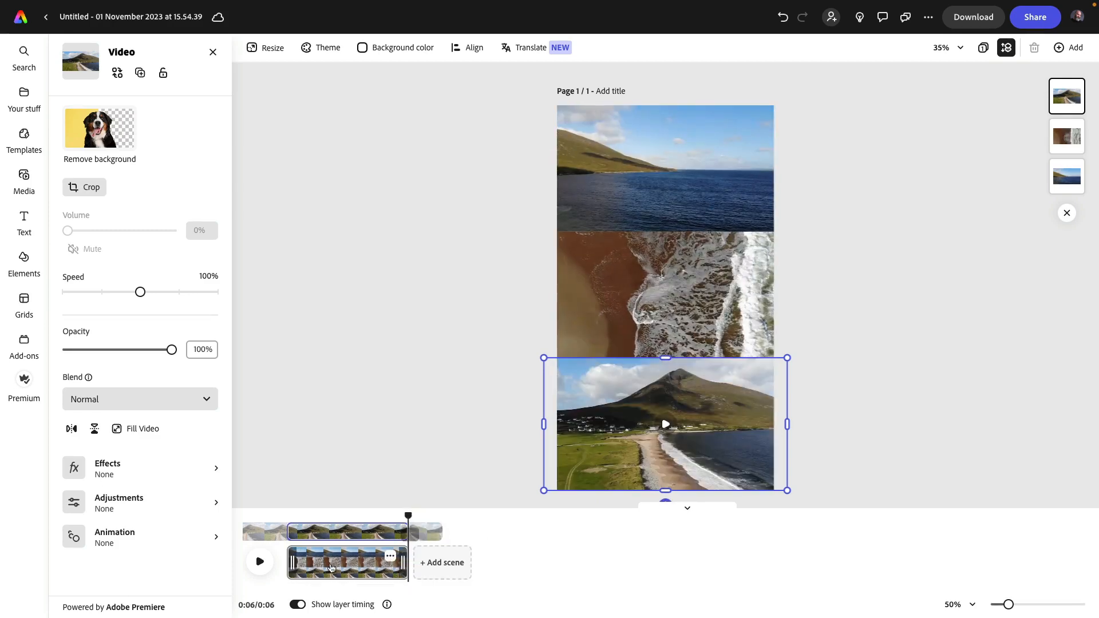
pyautogui.click(260, 561)
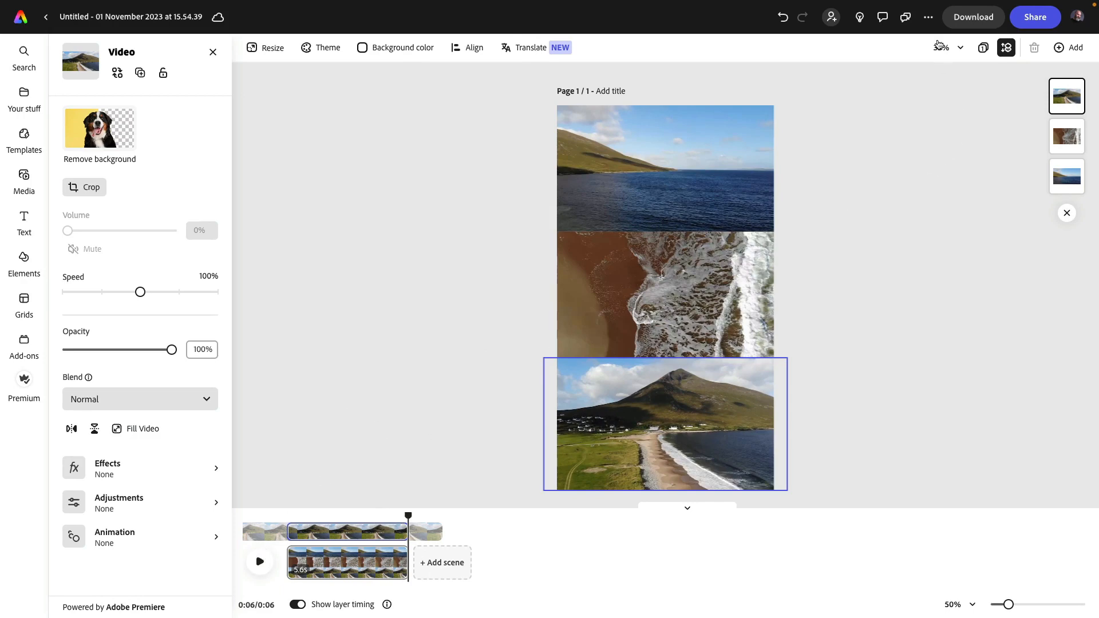
# Step: Leave the bottom video's settings and open the stock audio library
pyautogui.click(216, 54)
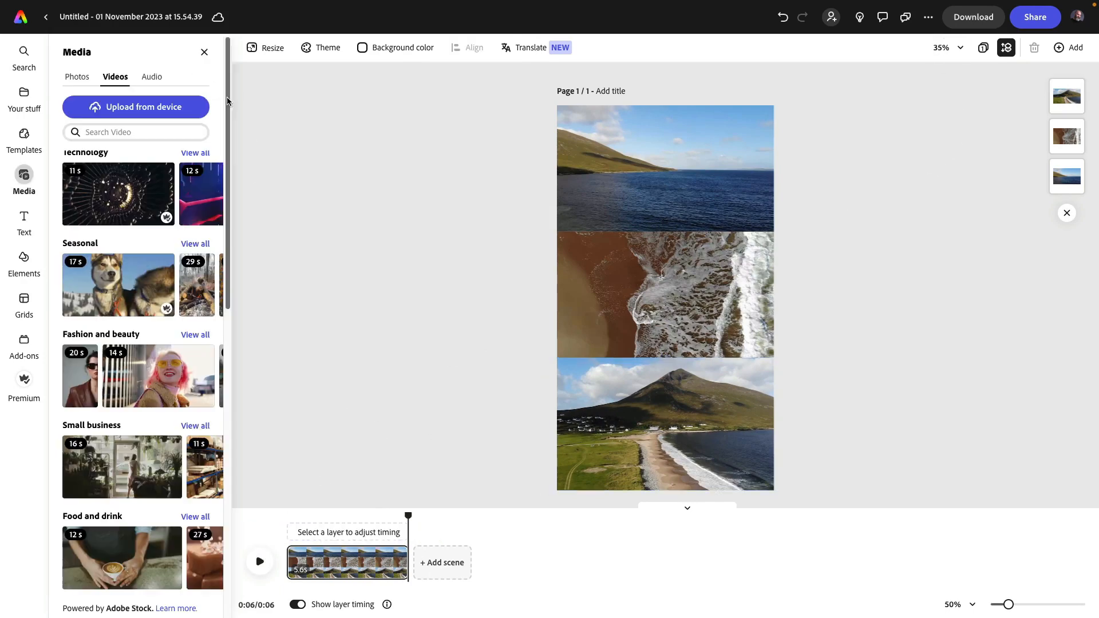
pyautogui.click(159, 79)
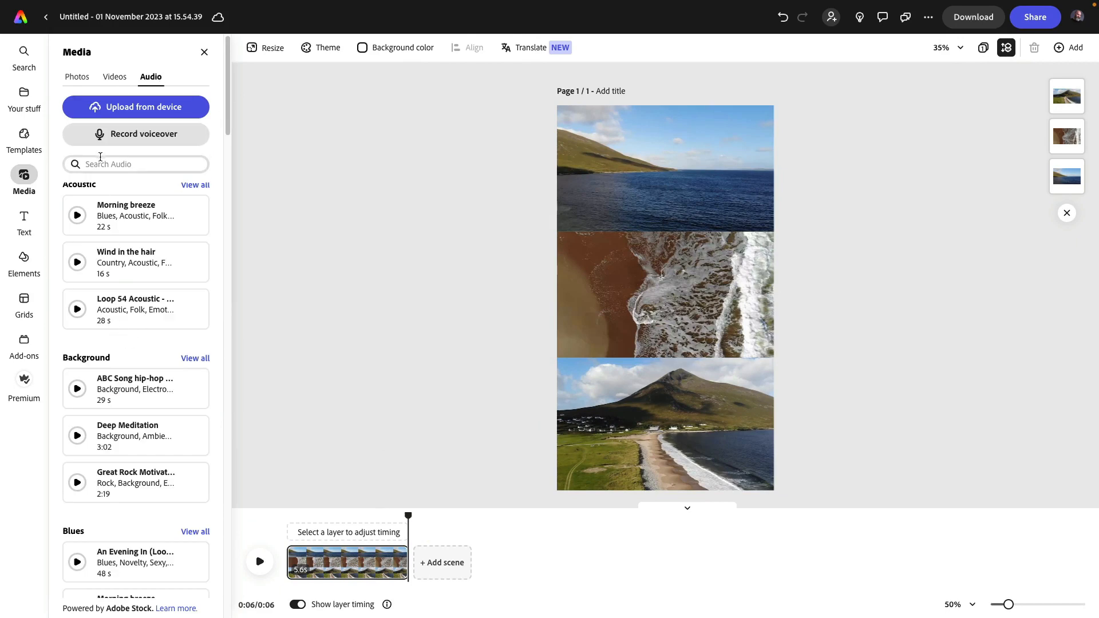